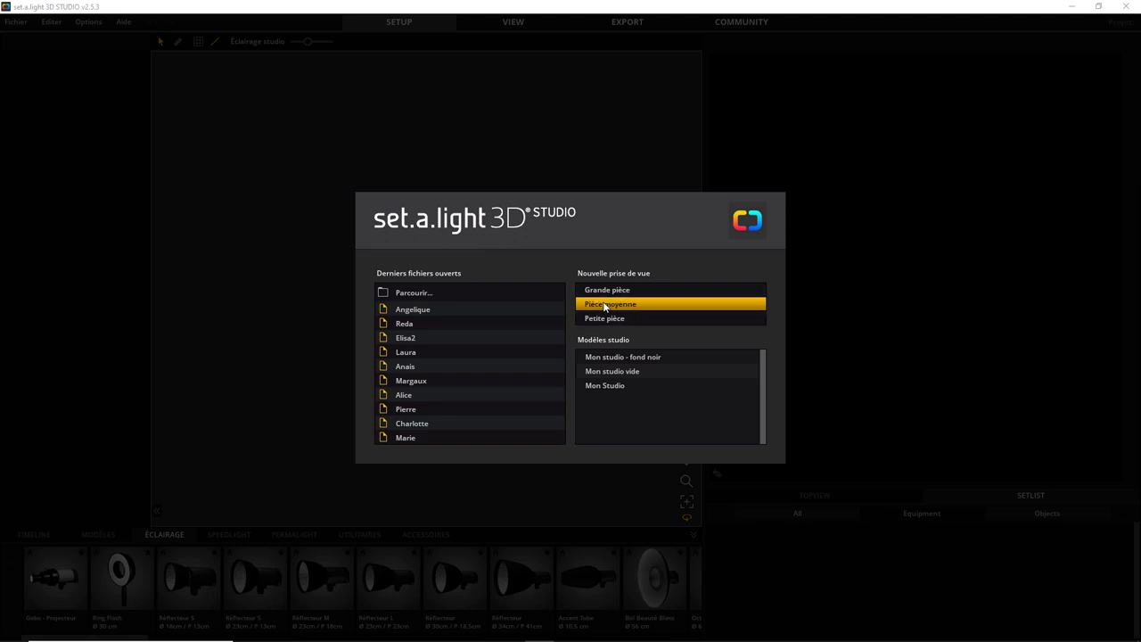
Start a new shoot in the 6.00 × 7.50 m Pièce moyenne room with default model and lights
click(603, 303)
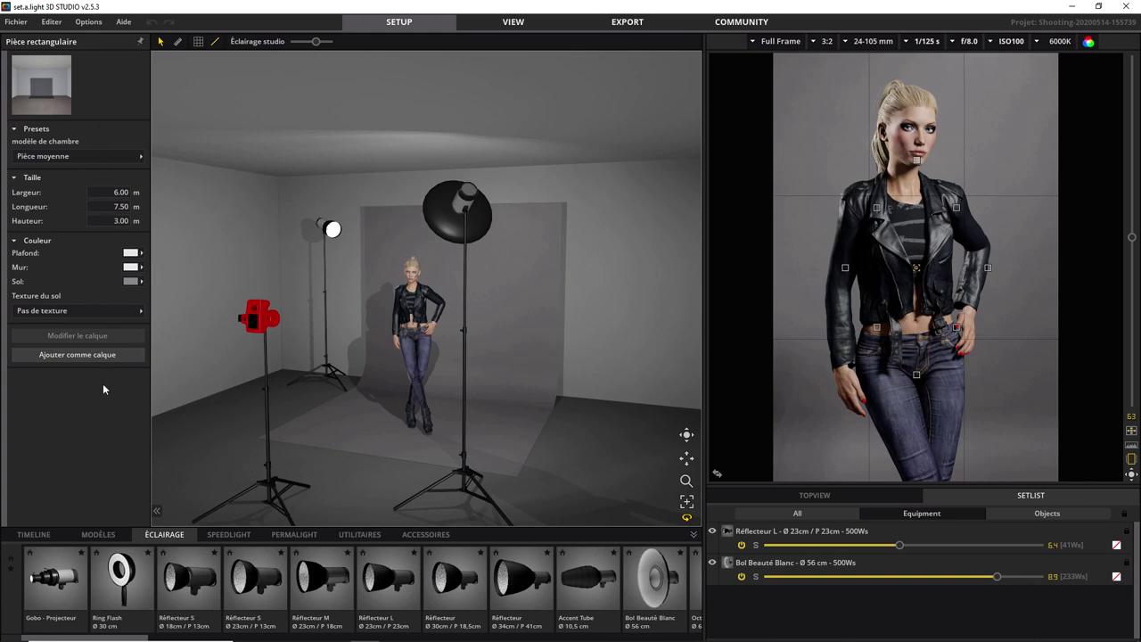
click(329, 382)
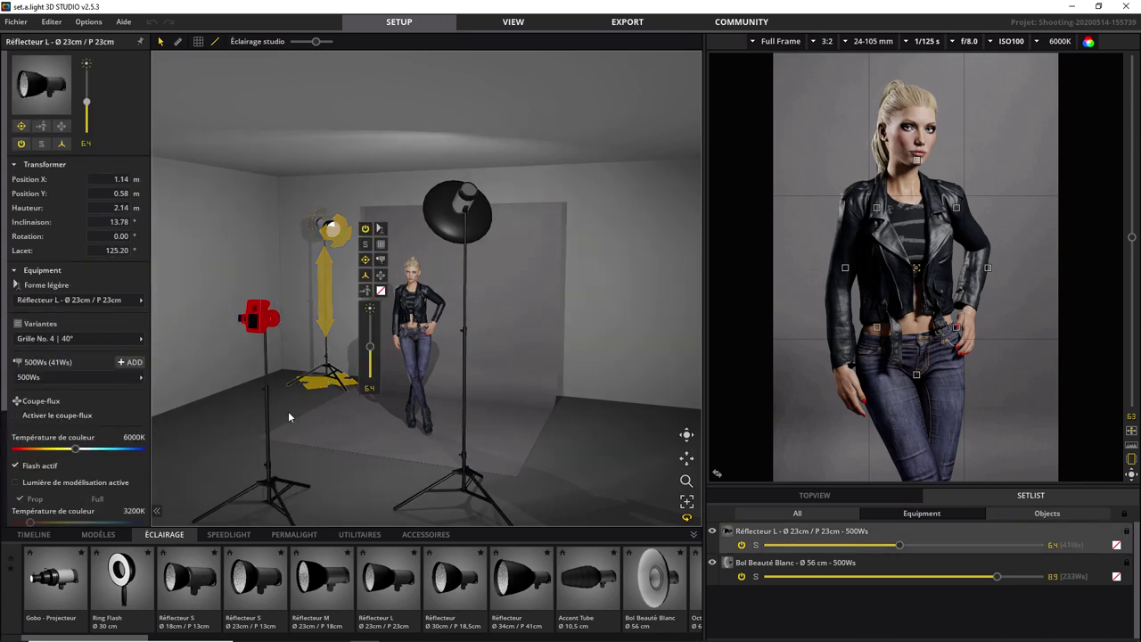
click(639, 272)
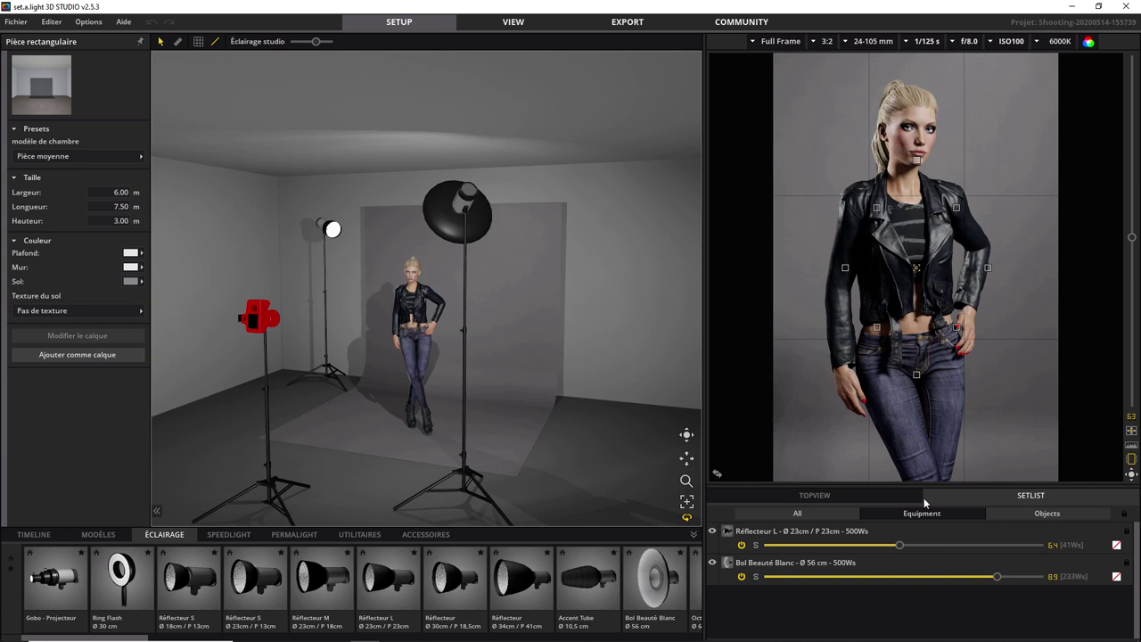
Glance at the top view and setlist, then display the empty shoot Timeline
click(868, 500)
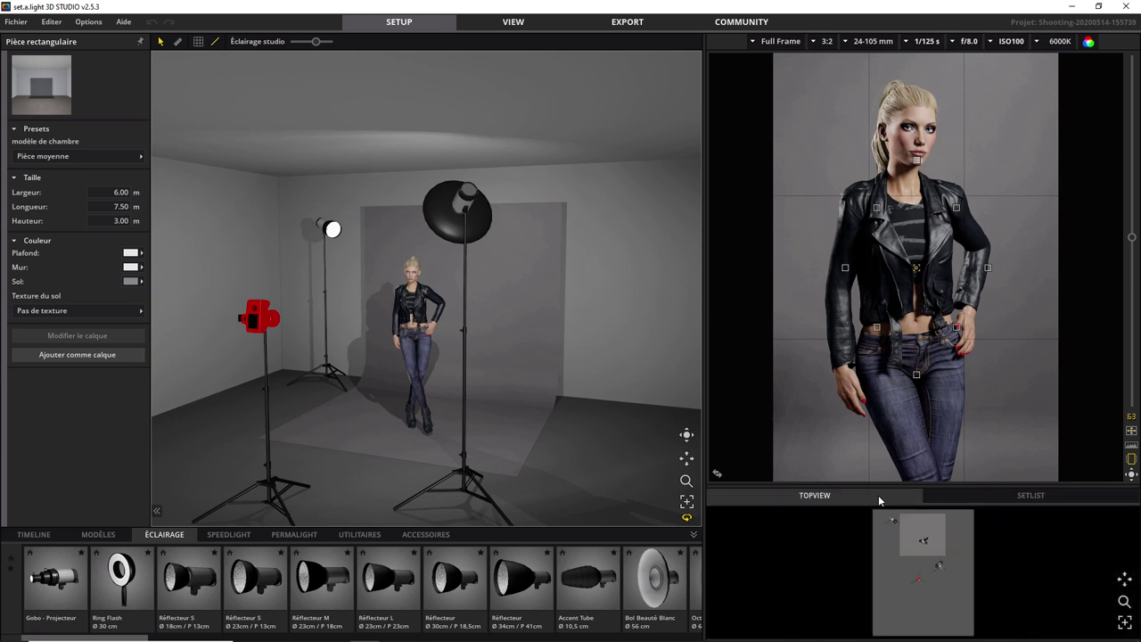
click(1026, 497)
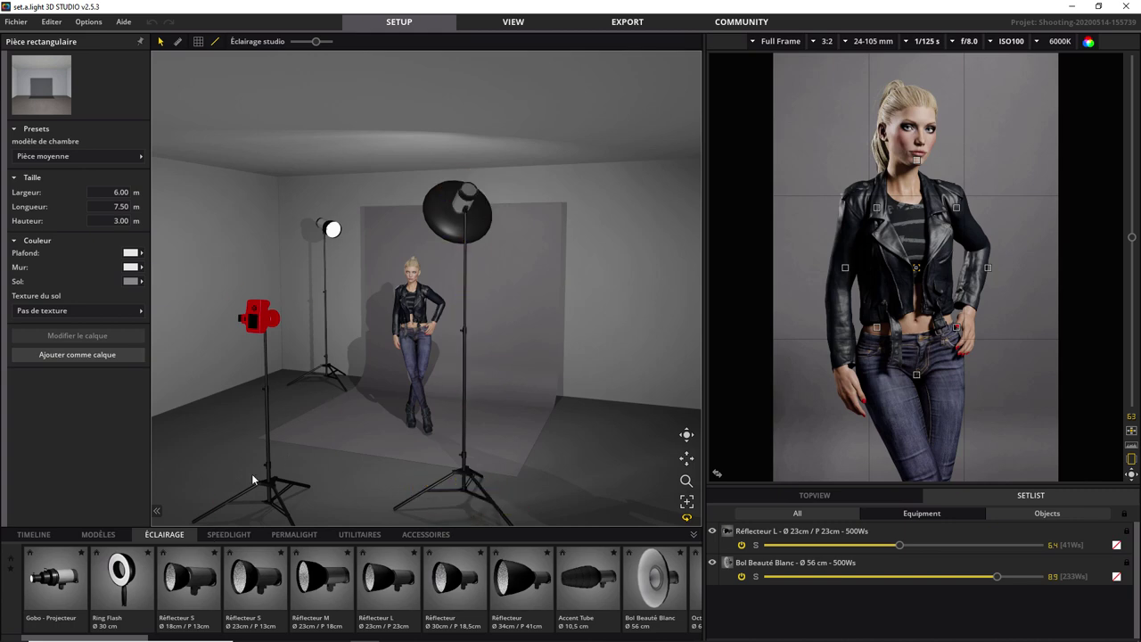
click(39, 535)
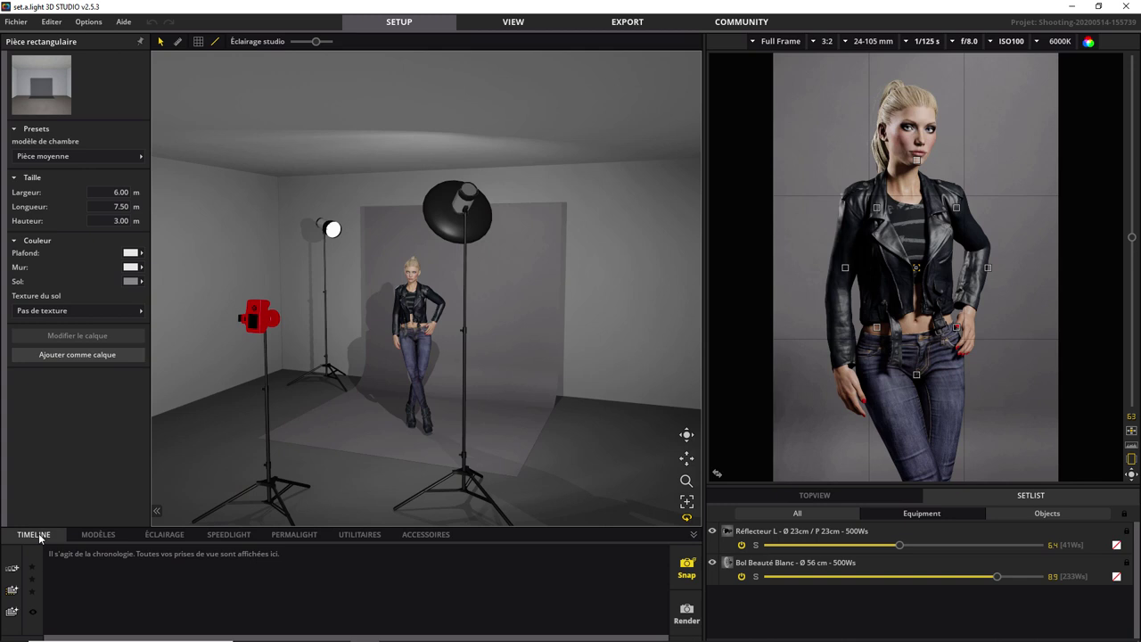
Browse the Modèles and Éclairage libraries and try placing the gobo projector in the scene
click(90, 536)
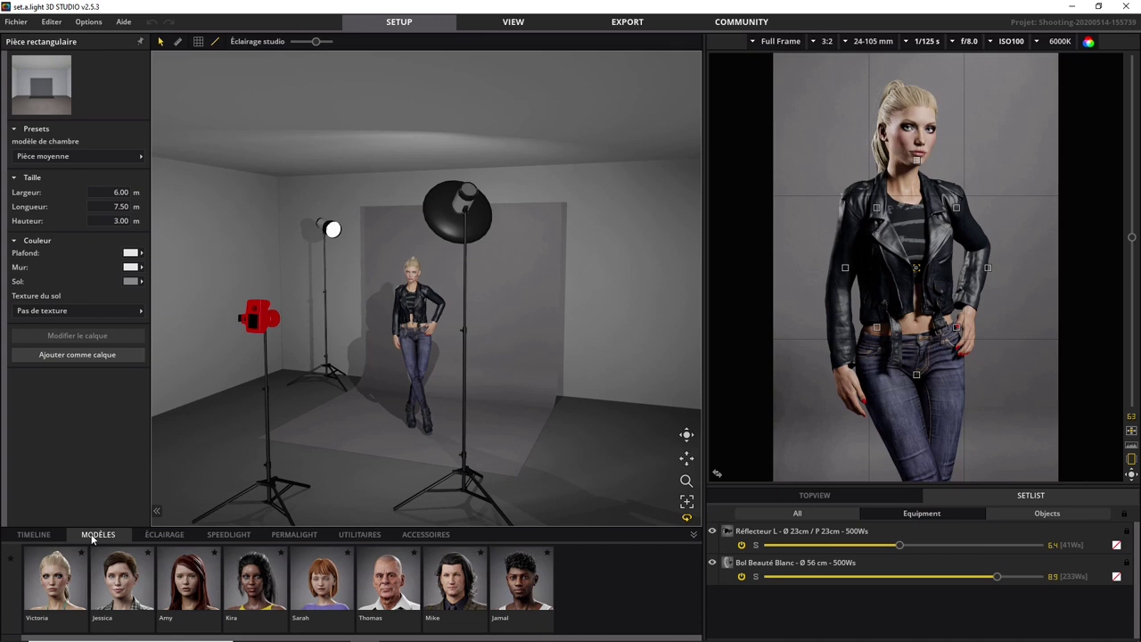
click(156, 536)
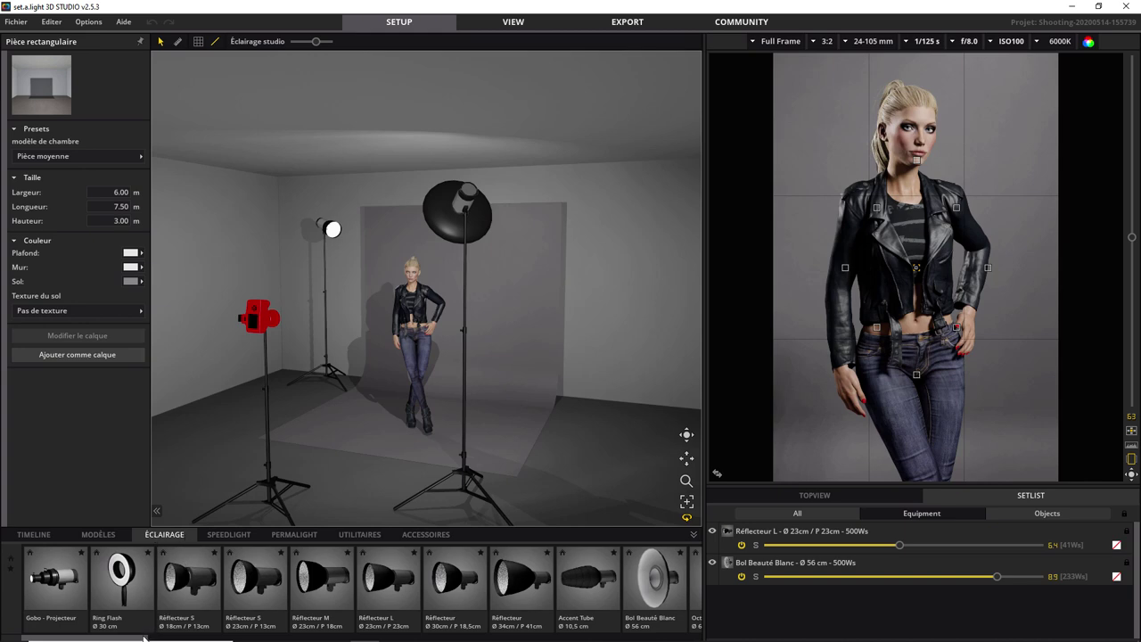
mouse_move(167, 636)
mouse_down()
mouse_move(675, 629)
mouse_move(128, 633)
mouse_up()
mouse_move(47, 576)
mouse_down()
mouse_move(230, 530)
mouse_move(45, 568)
mouse_up()
Browse the Speedlight modifiers, select the red camera, then view the Permalight continuous lights
click(228, 535)
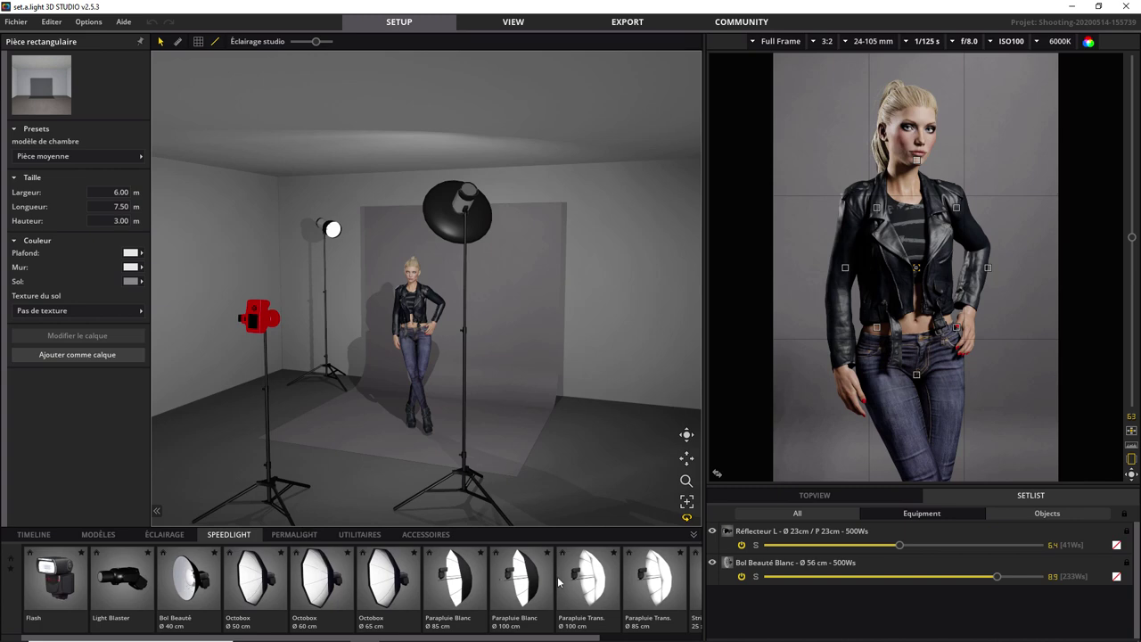
click(303, 522)
click(303, 535)
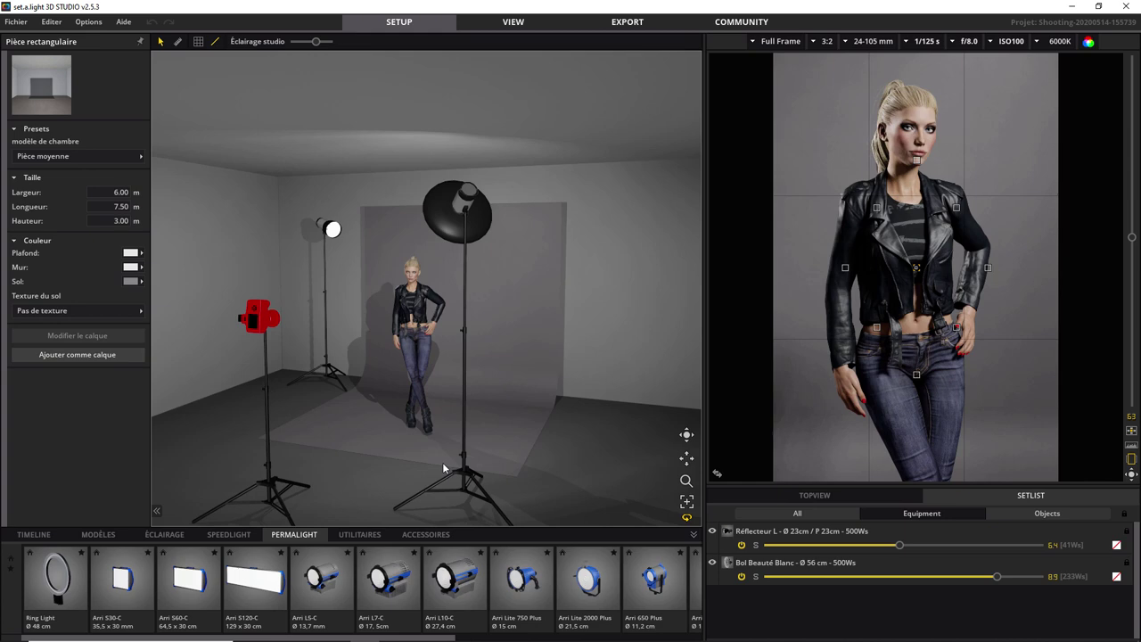
Browse the Utilitaires reflectors, then scroll through the Accessoires furniture thumbnails
click(359, 534)
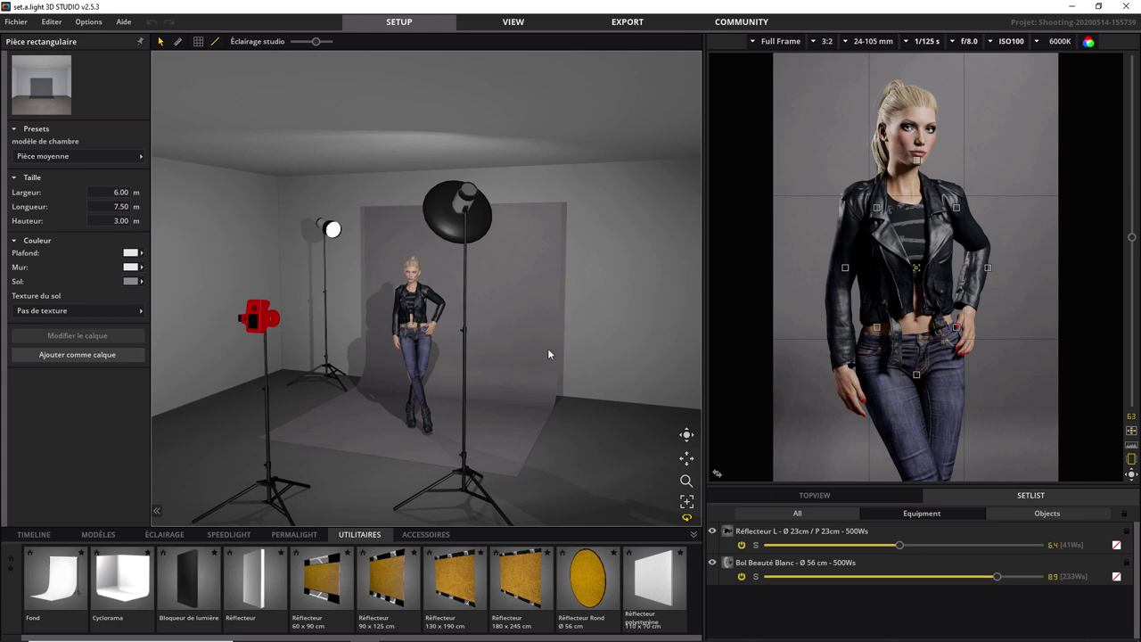
click(429, 534)
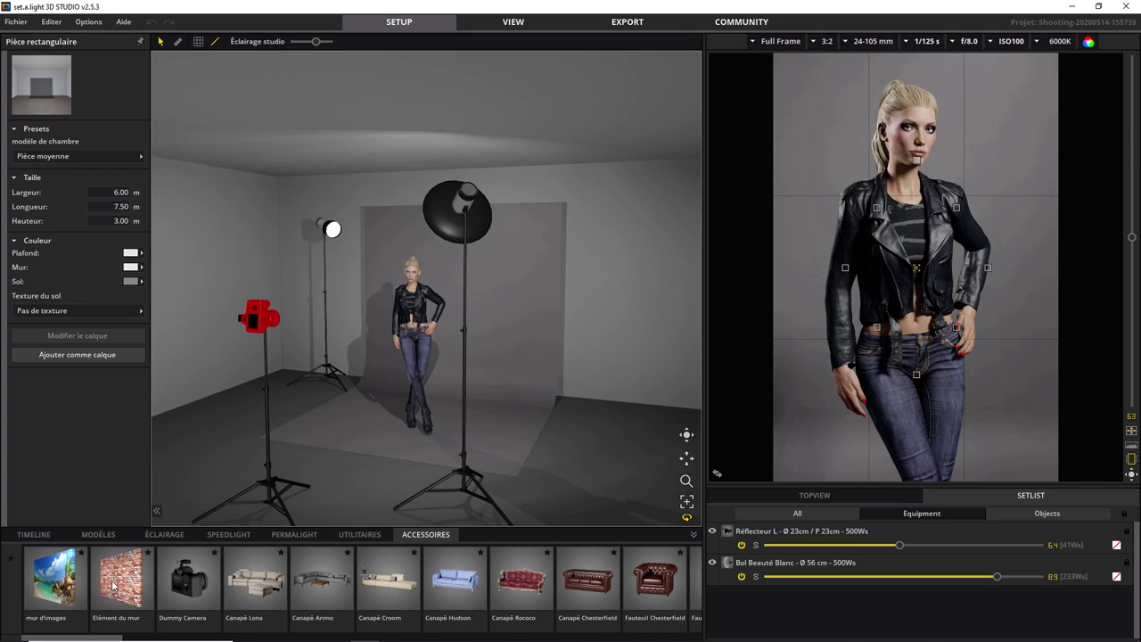
scroll(120, 636, down, 2)
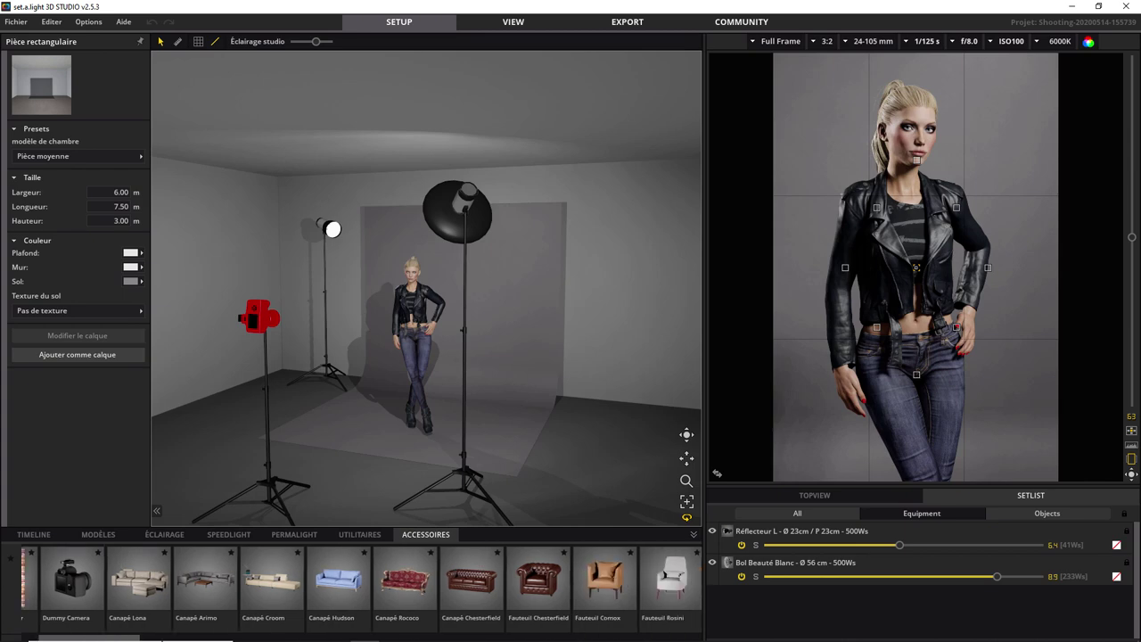
scroll(361, 636, down, 8)
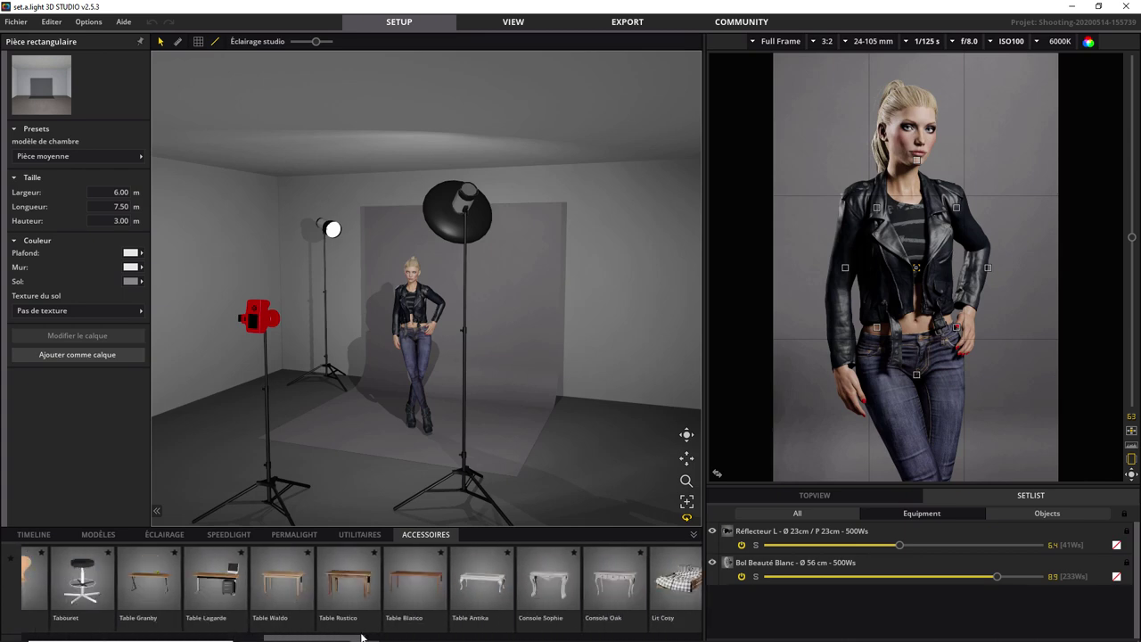
mouse_move(361, 636)
mouse_down()
mouse_move(680, 626)
mouse_move(106, 626)
mouse_up()
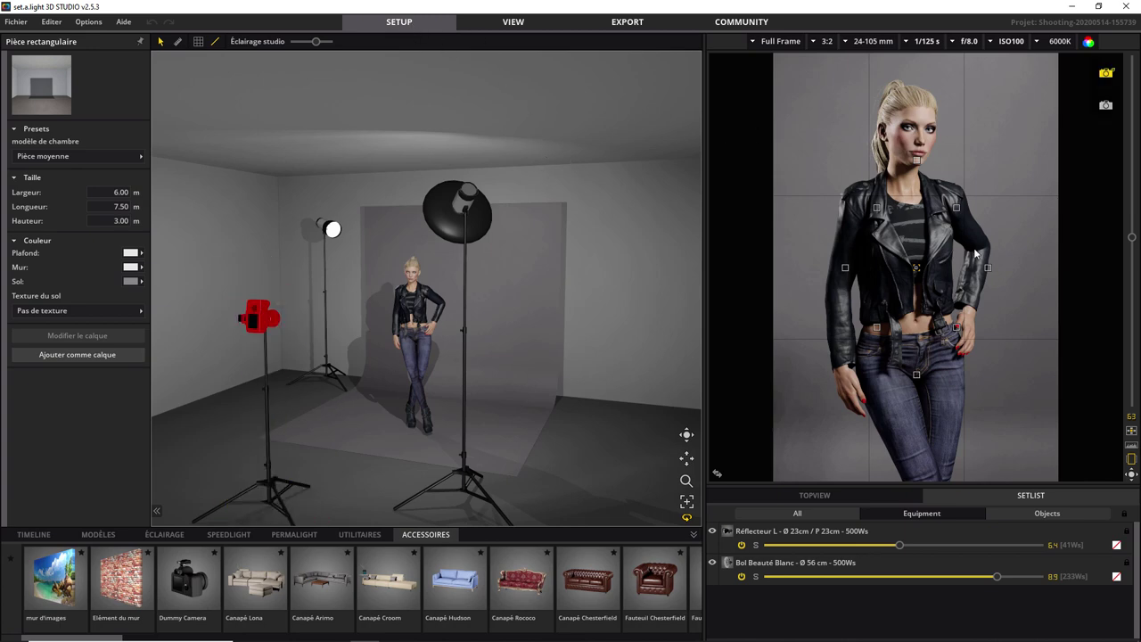
Capture a snapshot of the current studio setup as a new rendered shot
click(517, 23)
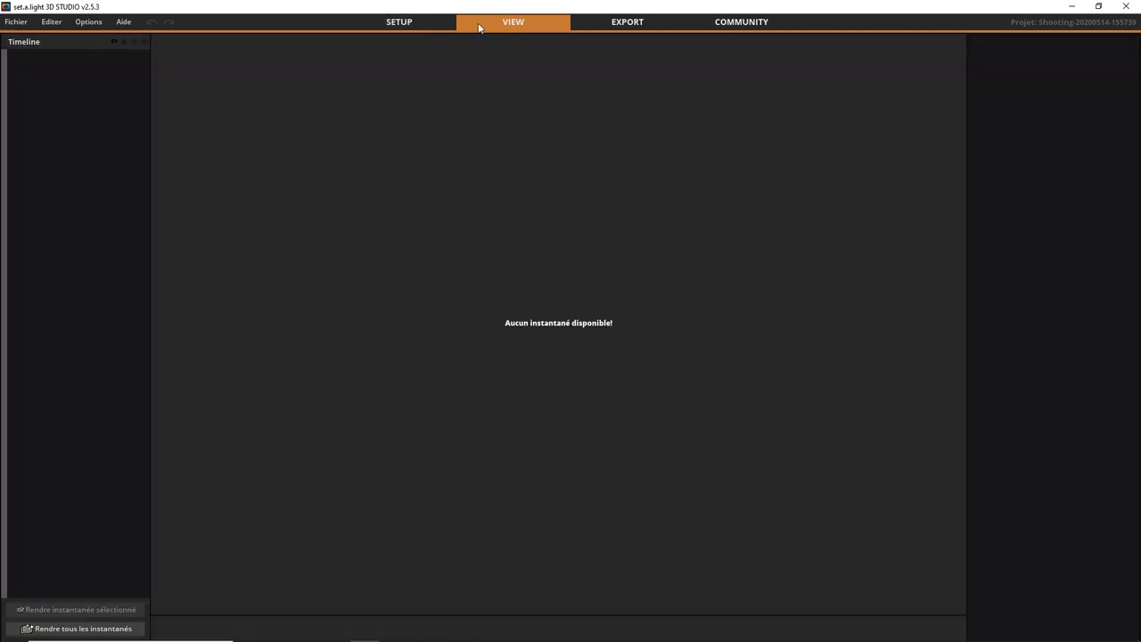
click(407, 24)
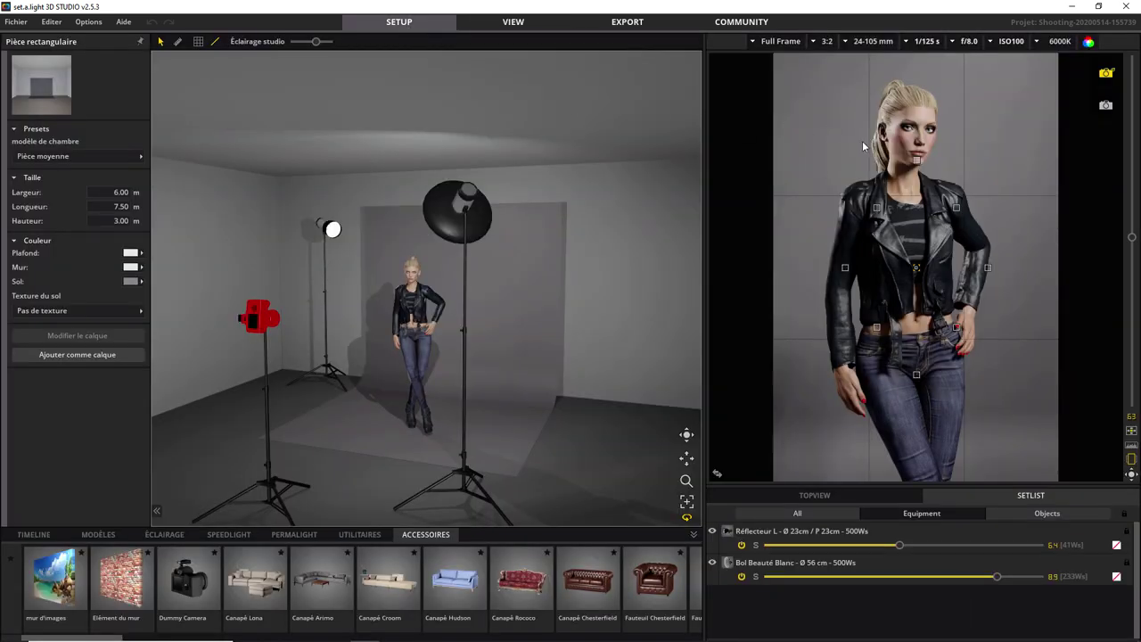
mouse_move(1069, 134)
click(1105, 105)
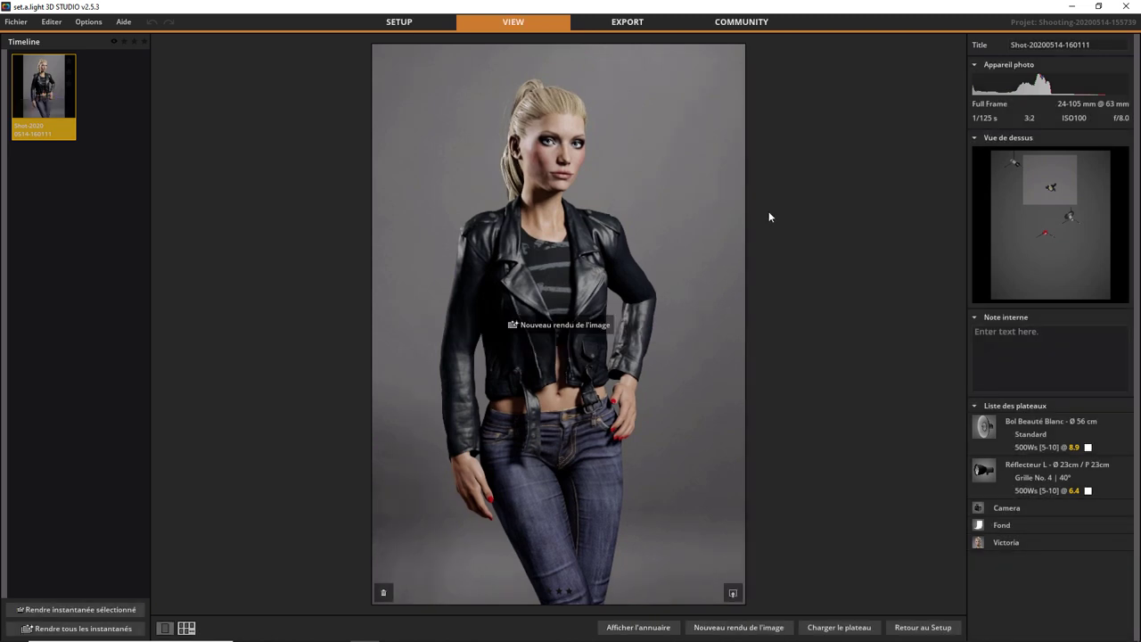
Look over the Export PDF layout, then view the Community gallery of shared light setups
click(631, 26)
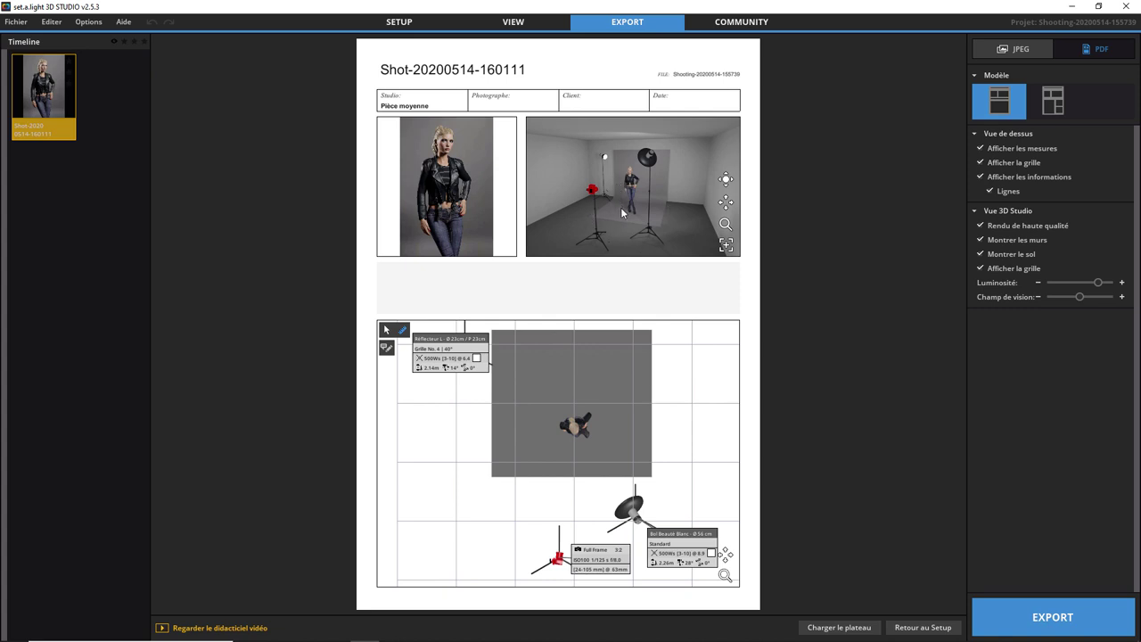
click(732, 25)
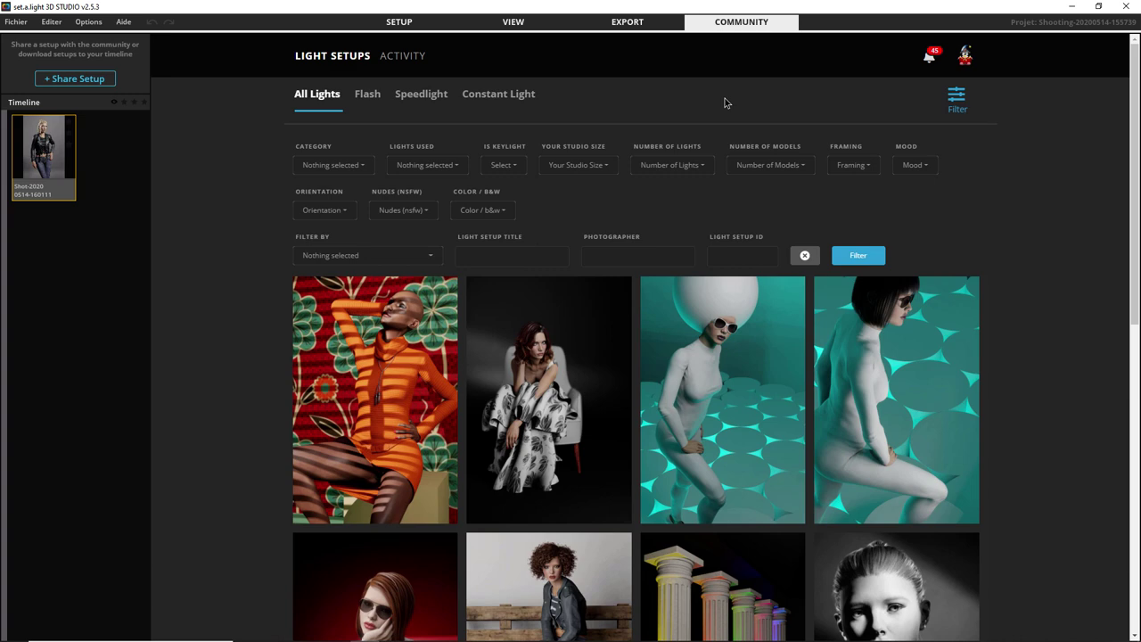
mouse_move(722, 399)
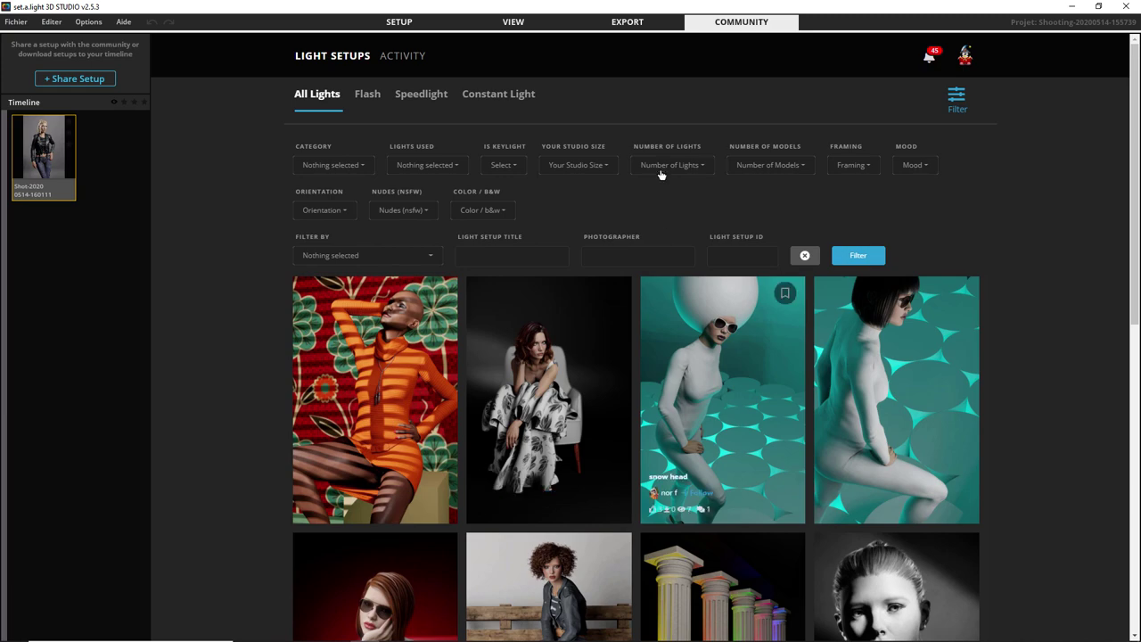
Switch back to the Setup workspace showing the three-light studio scene
click(399, 23)
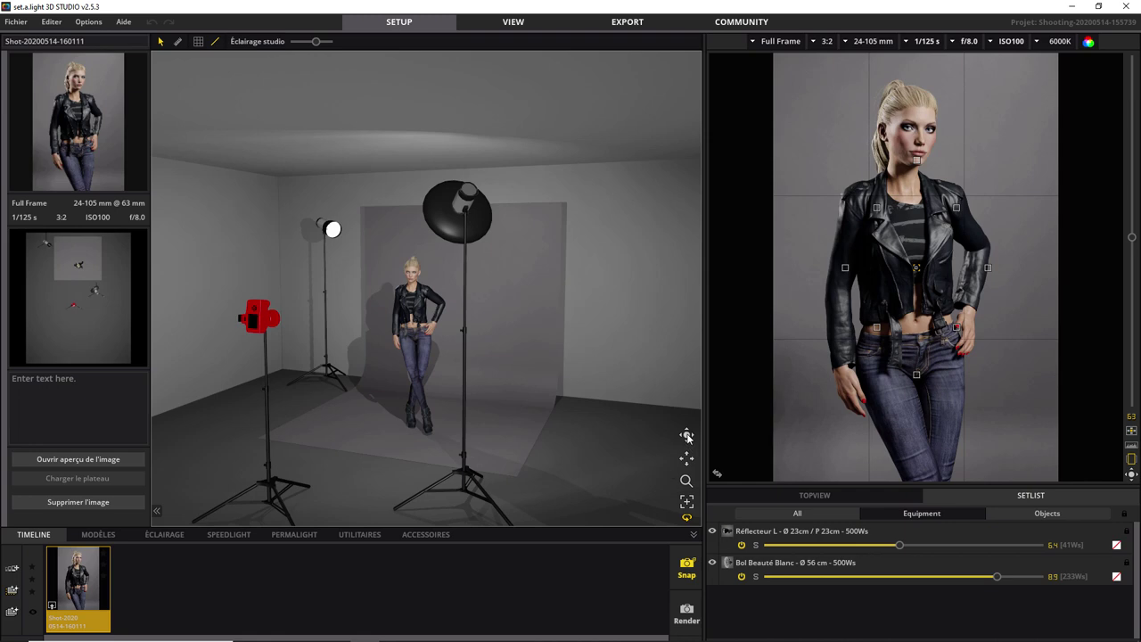
Orbit, pan and zoom the 3D view to frame the model and beauty-dish light frontally
drag(687, 436, 729, 386)
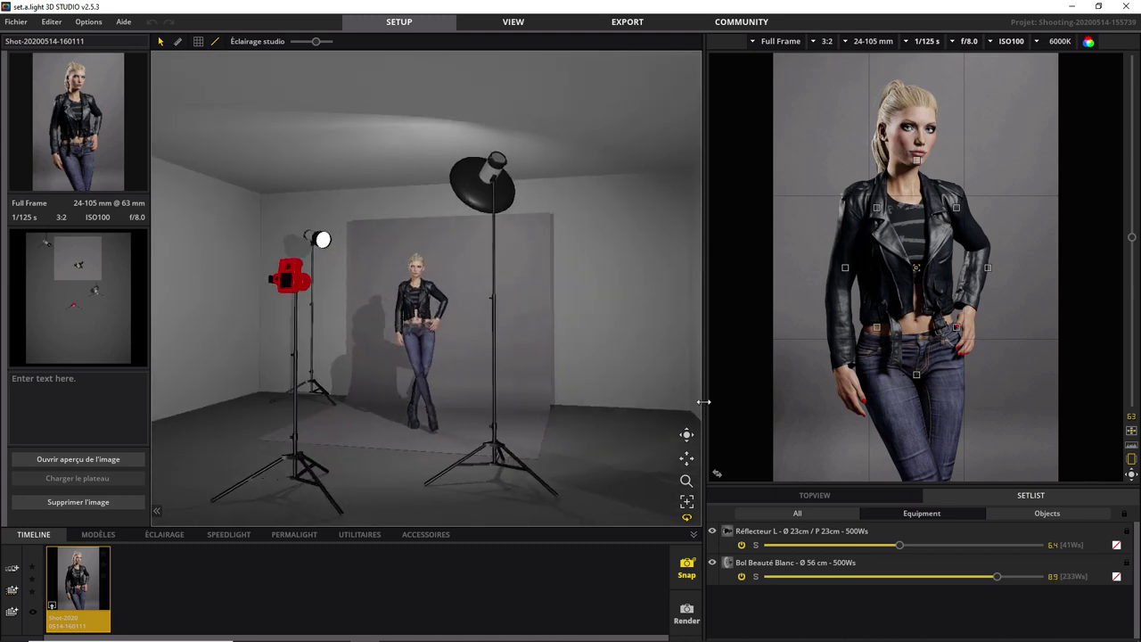
drag(730, 386, 686, 397)
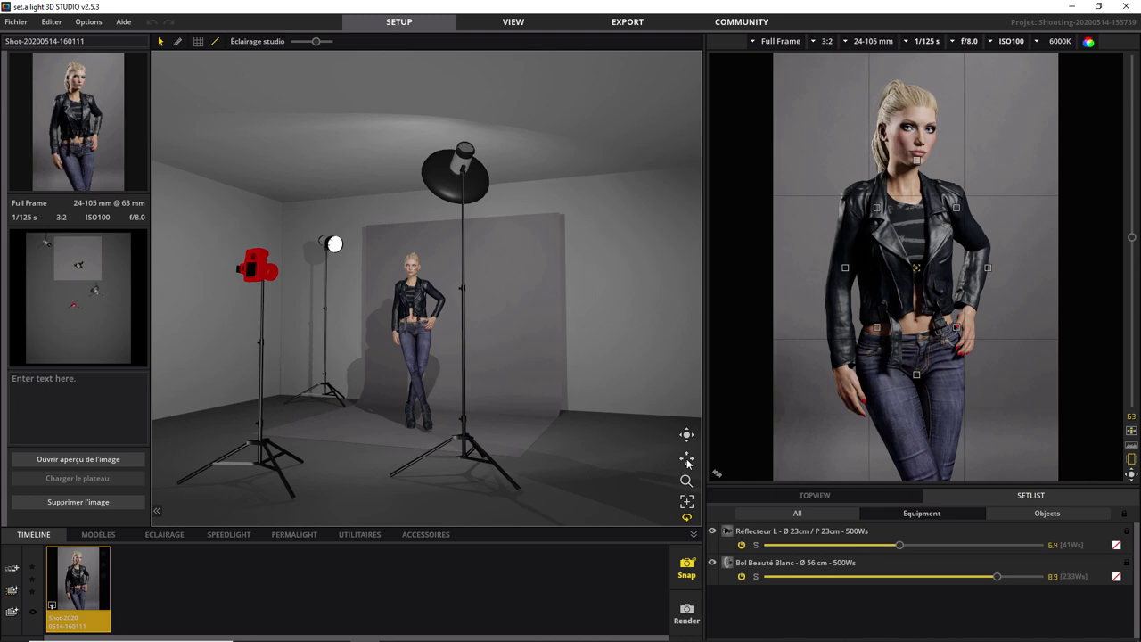
mouse_move(686, 460)
mouse_down()
mouse_move(731, 390)
mouse_move(731, 439)
mouse_up()
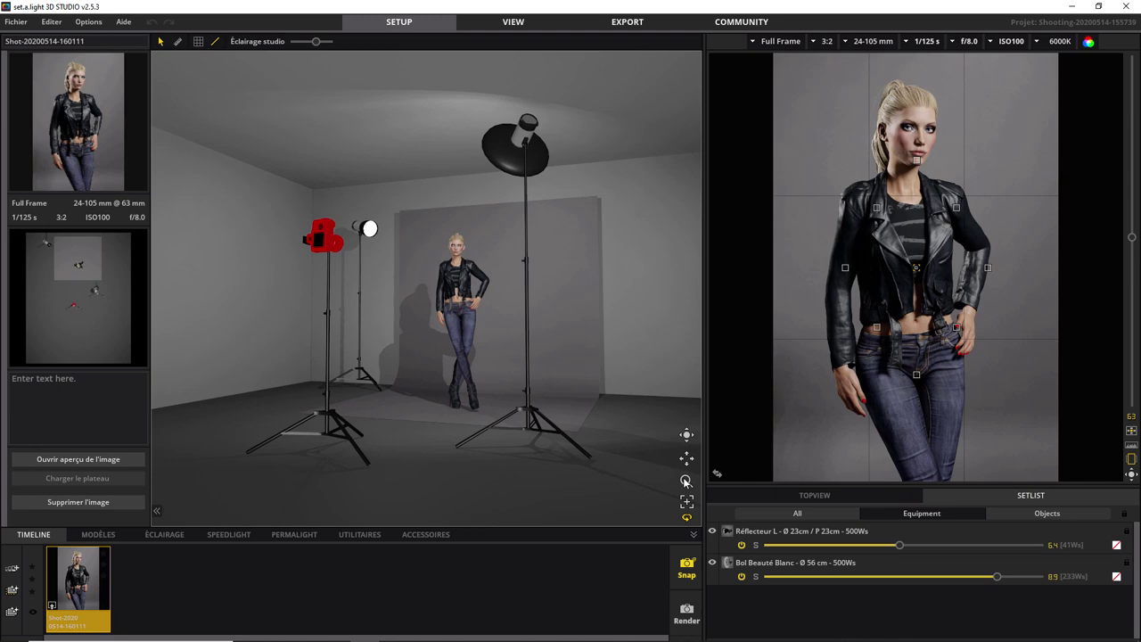
mouse_move(686, 480)
mouse_down()
mouse_move(586, 100)
mouse_move(617, 516)
mouse_up()
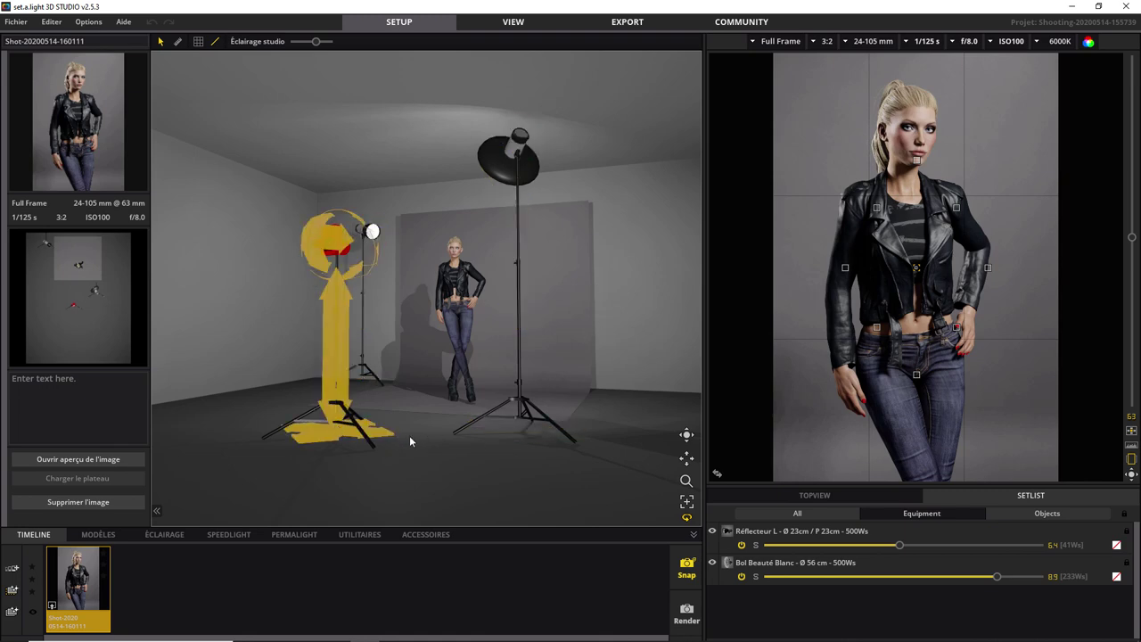
Move the beauty dish forward and right, lower it to 1.99 m and tilt it to 7.45°
click(510, 436)
mouse_move(510, 437)
mouse_down()
mouse_move(527, 473)
mouse_move(513, 473)
mouse_up()
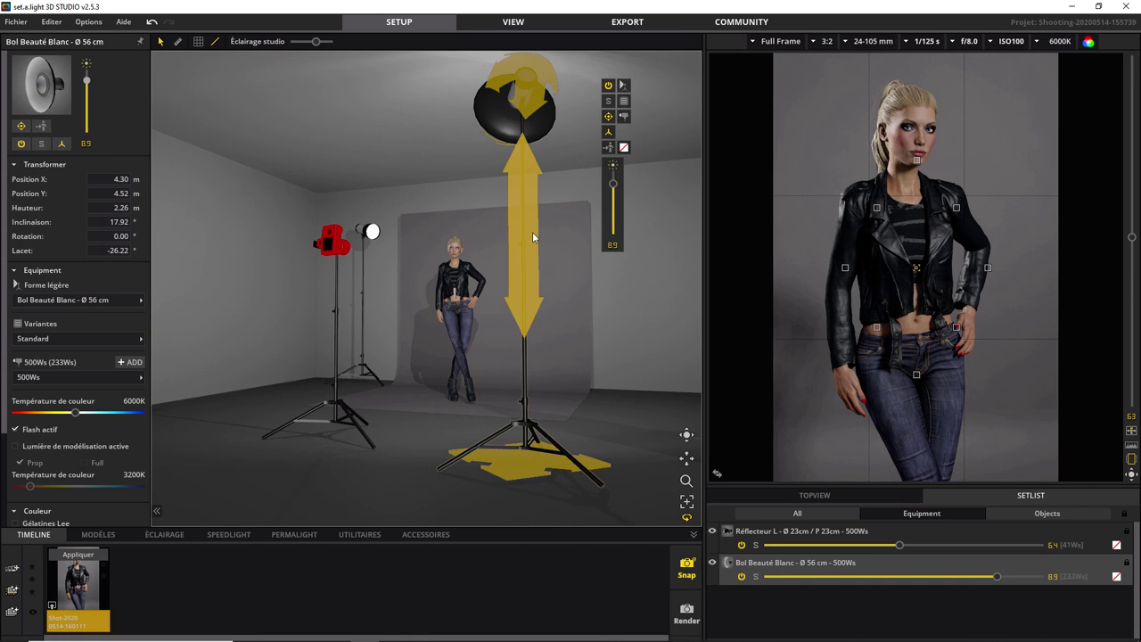
drag(533, 238, 531, 275)
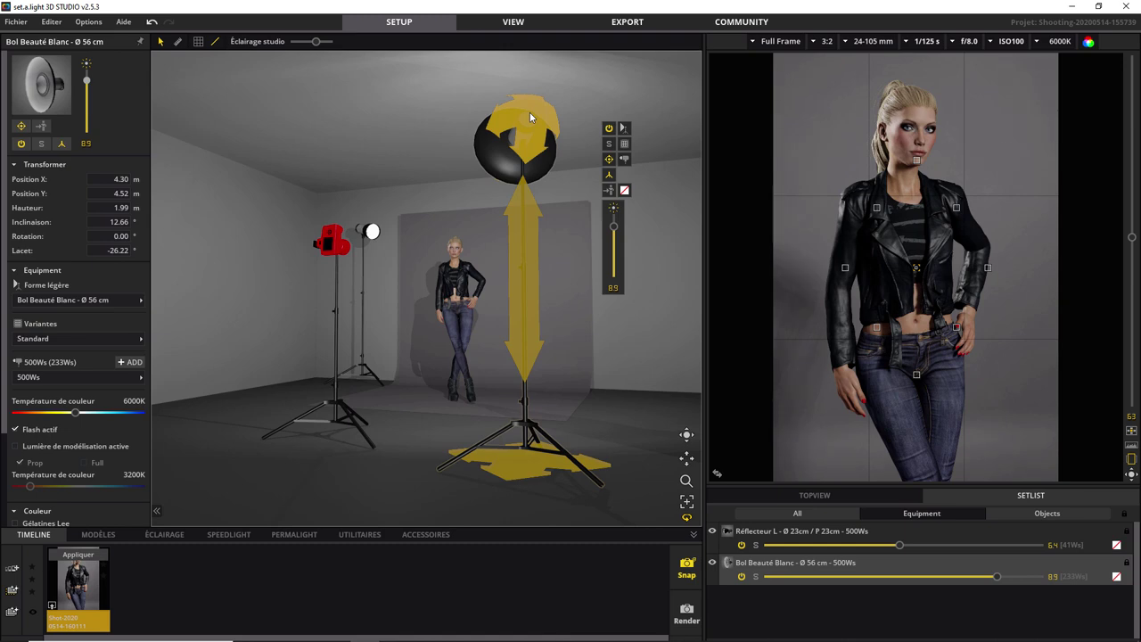
mouse_move(529, 117)
mouse_down()
mouse_move(547, 104)
mouse_move(512, 134)
mouse_move(532, 122)
mouse_up()
click(532, 122)
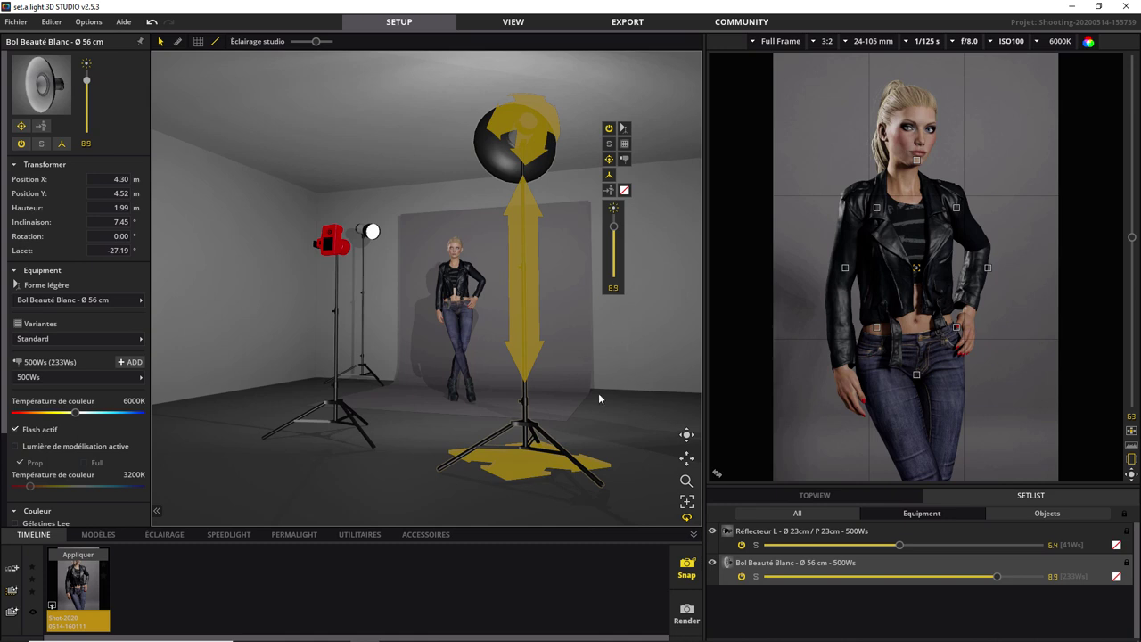
click(165, 534)
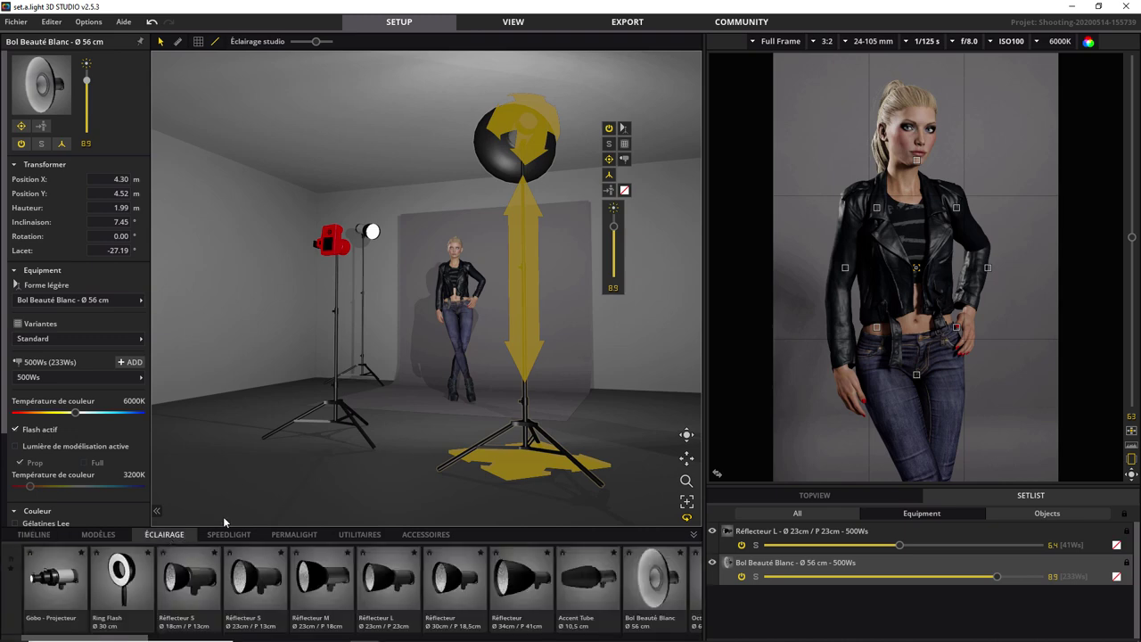
Add a 500Ws Réflecteur S (Ø 23cm) on its stand to the right of the model
click(261, 583)
mouse_move(261, 583)
mouse_down()
mouse_move(555, 412)
mouse_move(602, 398)
mouse_move(593, 424)
mouse_up()
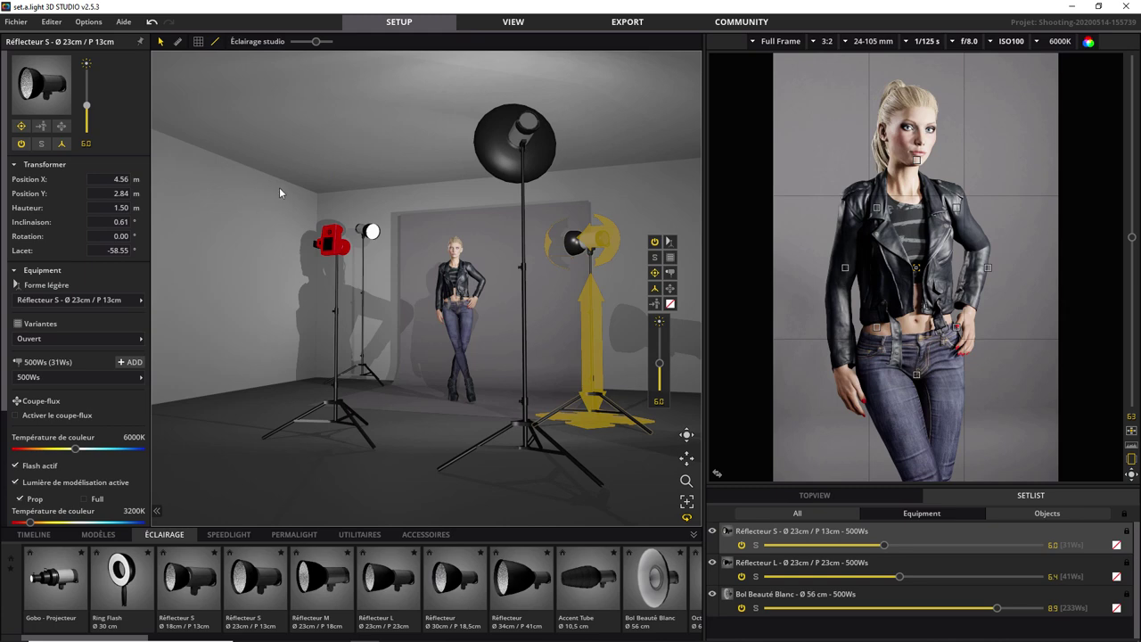
Set the Pièce rectangulaire to Largeur 3.55 m, Longueur 3.55 m and Hauteur 2.75 m
click(240, 235)
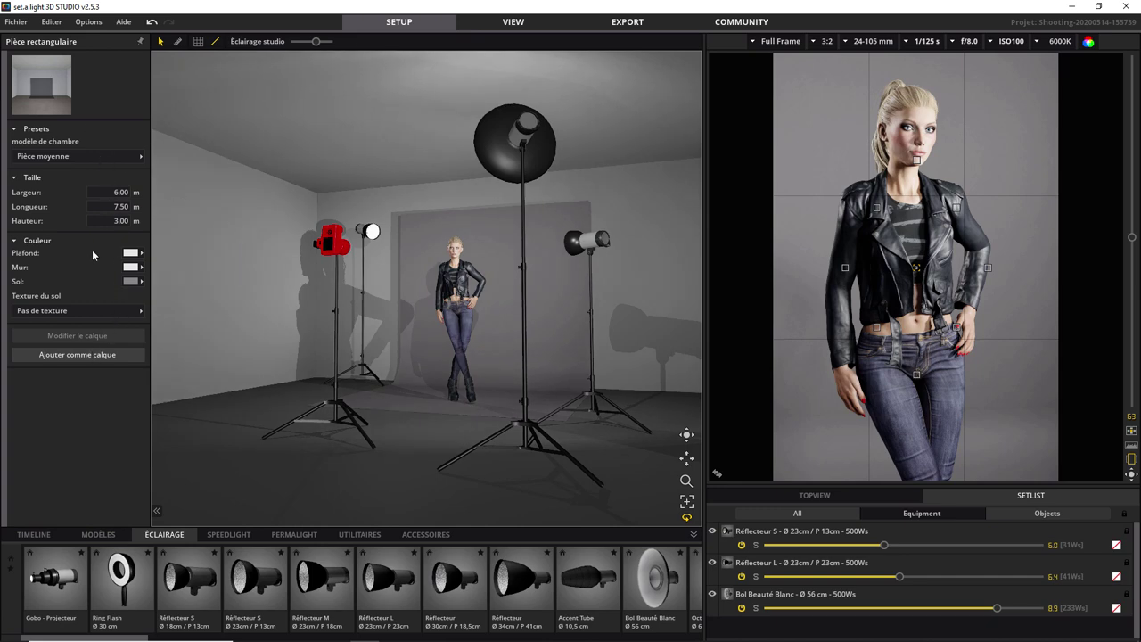
click(123, 157)
click(122, 154)
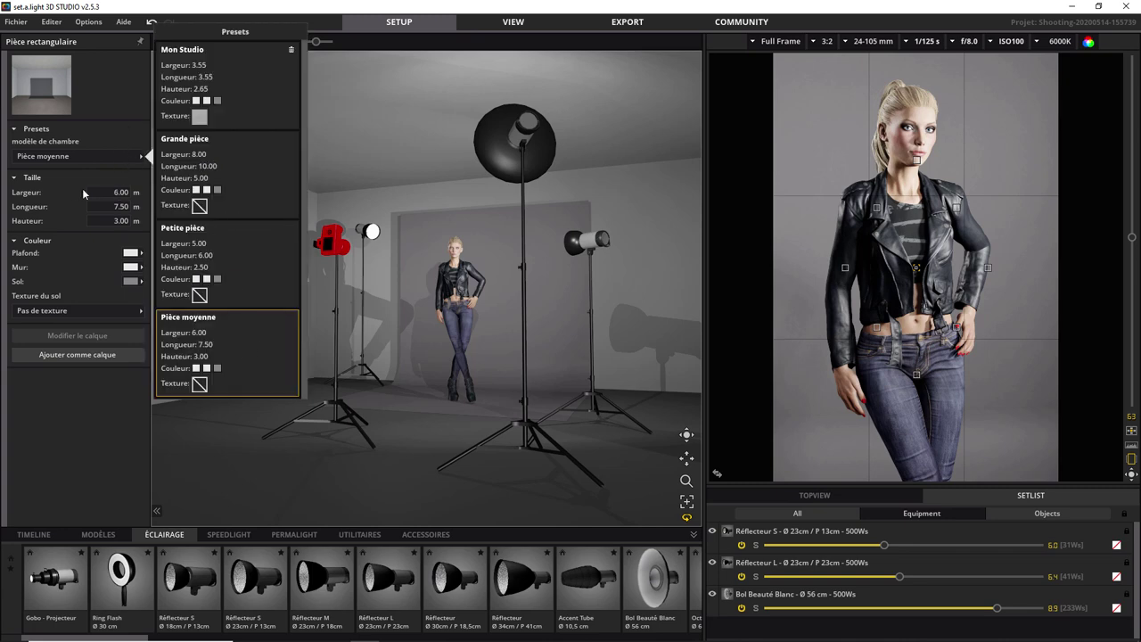
click(107, 191)
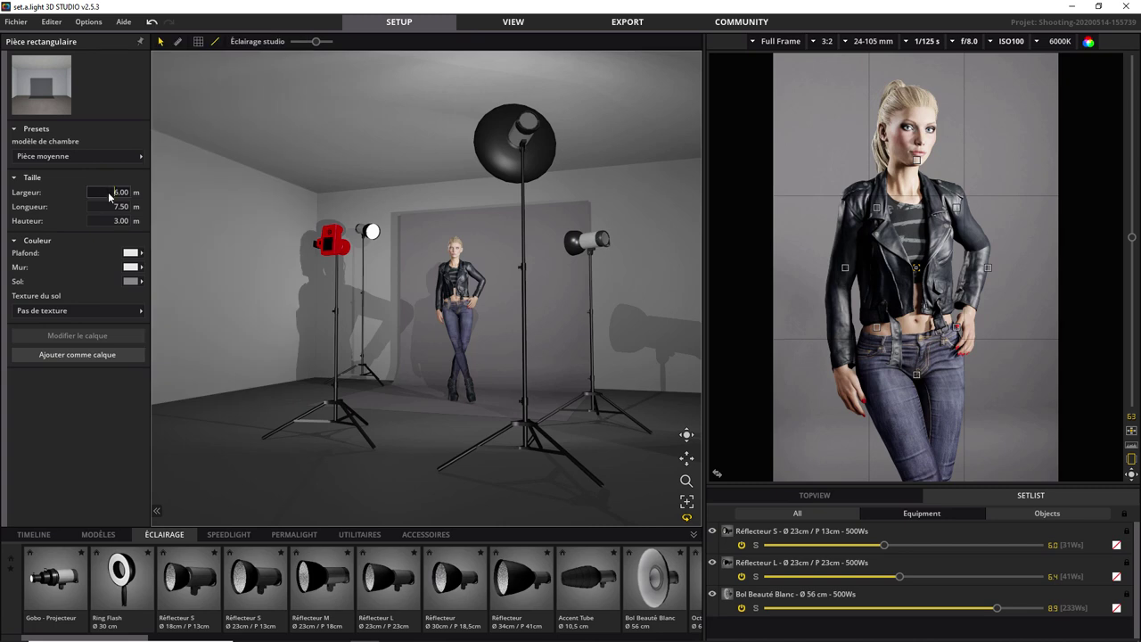
double_click(127, 194)
text(3.)
text(55)
key(Return)
double_click(123, 207)
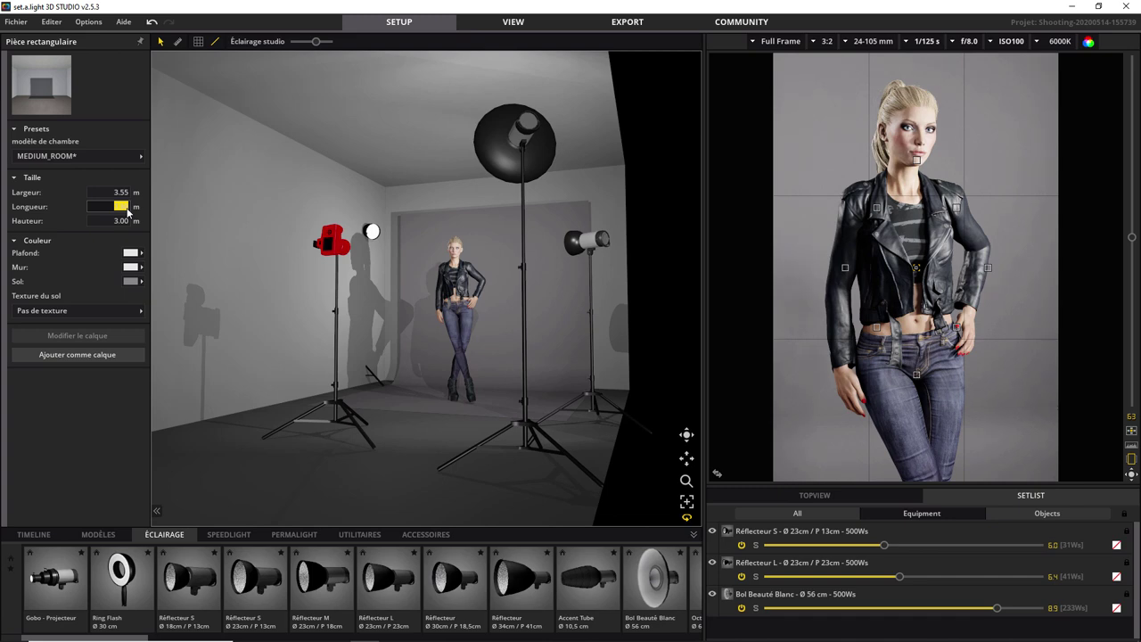
text(3.)
text(55)
key(Return)
double_click(122, 221)
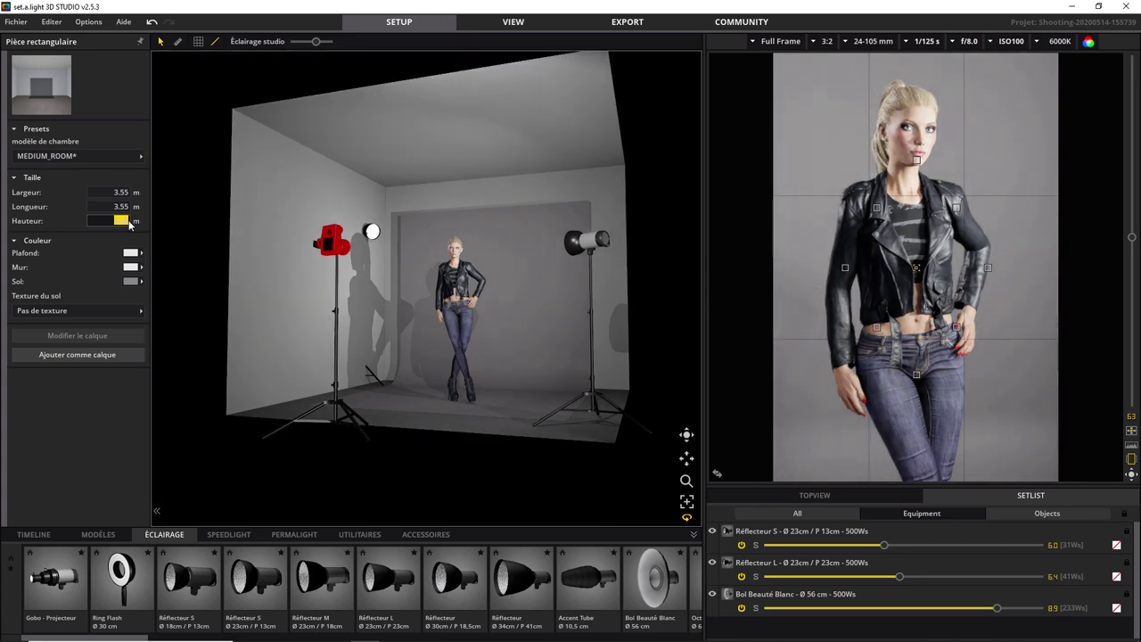
text(2)
text(,75)
key(Return)
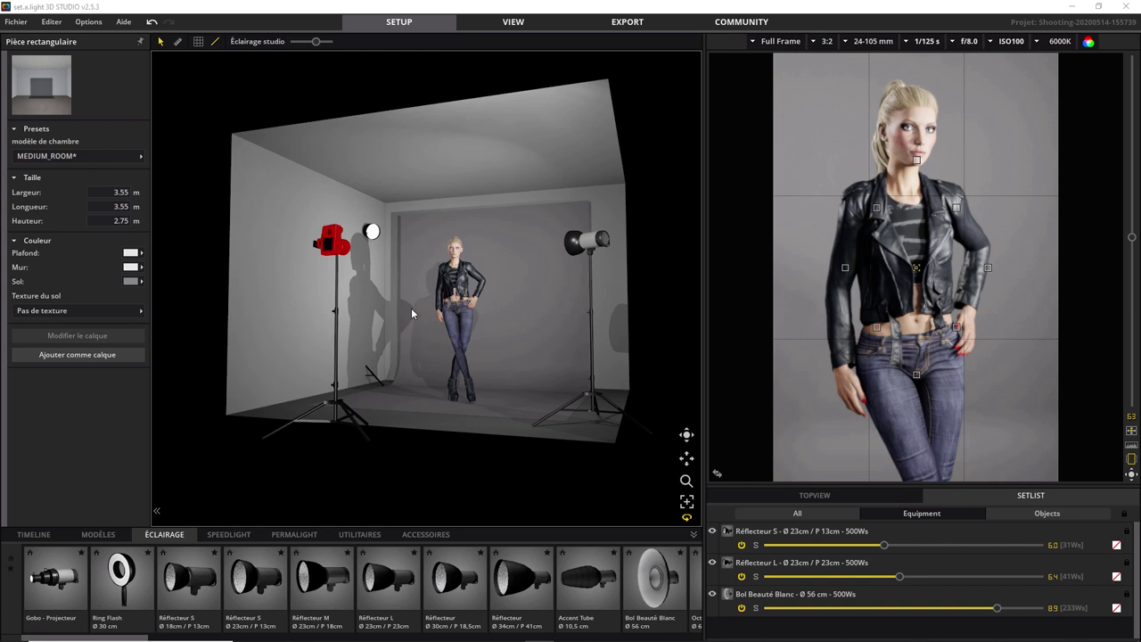
Delete the Réflecteur S and move the Réflecteur L to the set's right rear
click(594, 400)
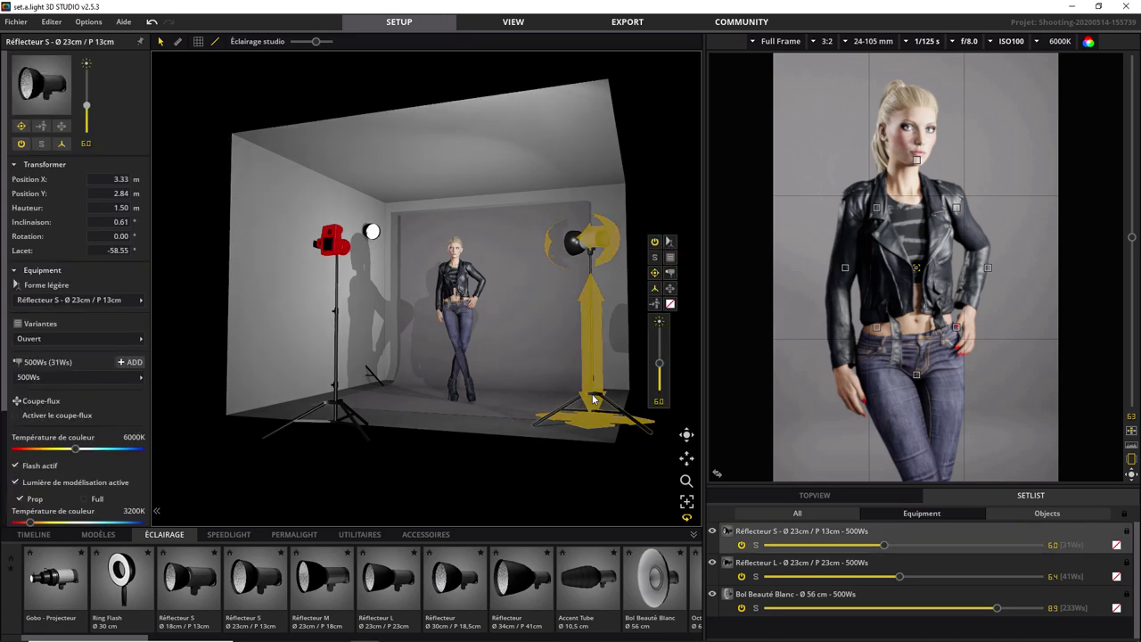
key(Delete)
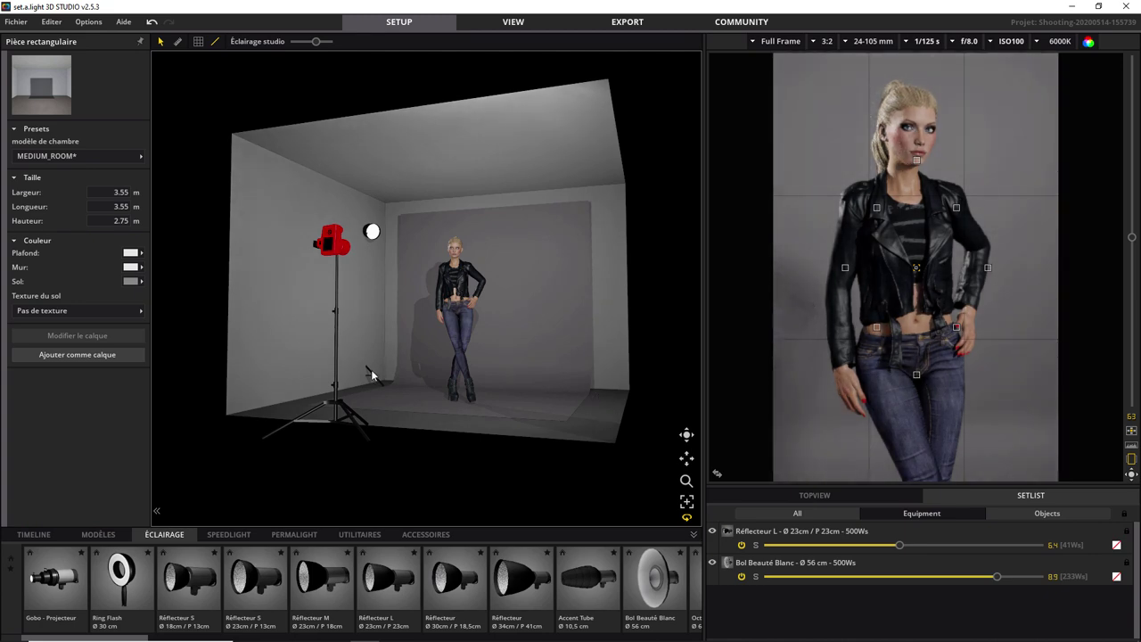
click(370, 388)
drag(378, 392, 540, 428)
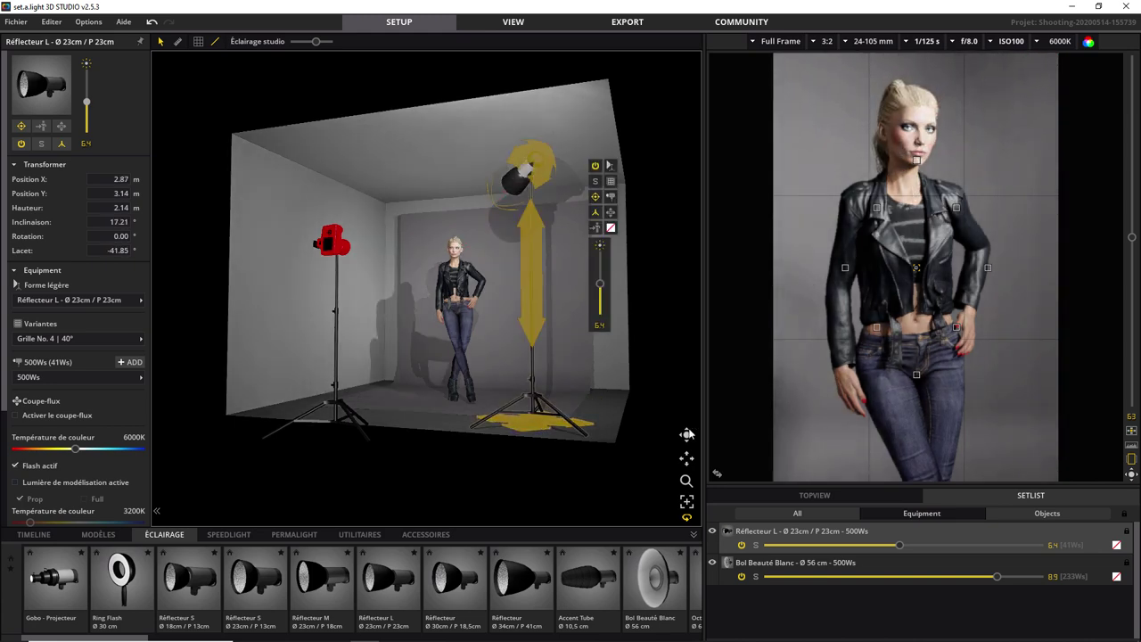
Reposition and tilt the camera to frame the model's face, then delete the Bol Beauté Blanc
mouse_move(687, 437)
mouse_down()
mouse_move(631, 465)
mouse_move(640, 455)
mouse_up()
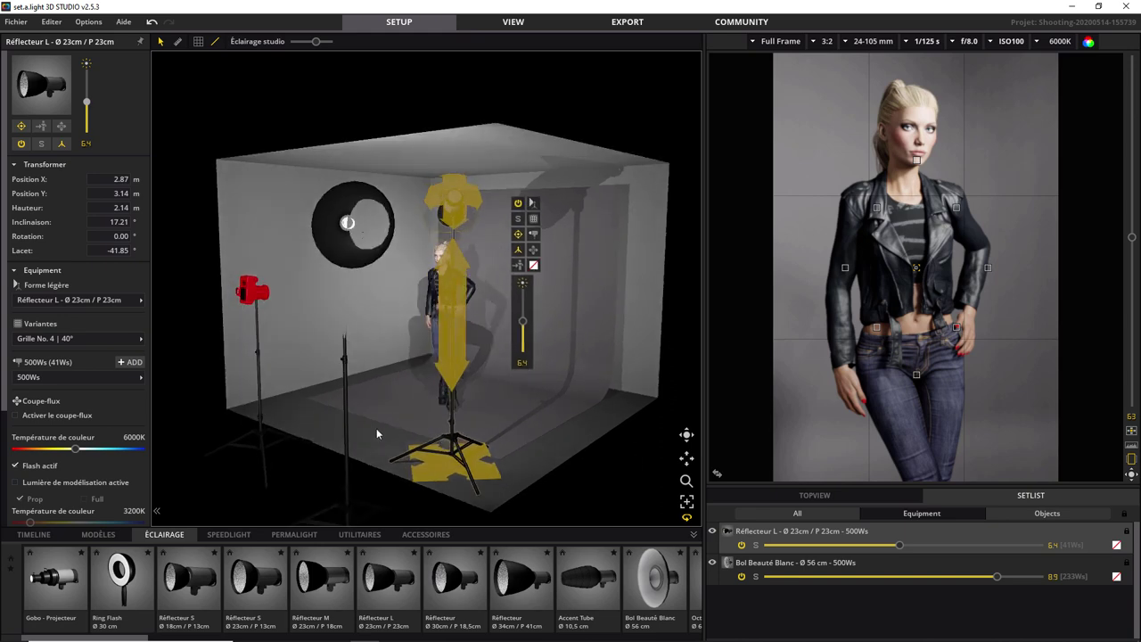
mouse_move(266, 438)
mouse_down()
mouse_move(341, 435)
mouse_move(356, 363)
mouse_up()
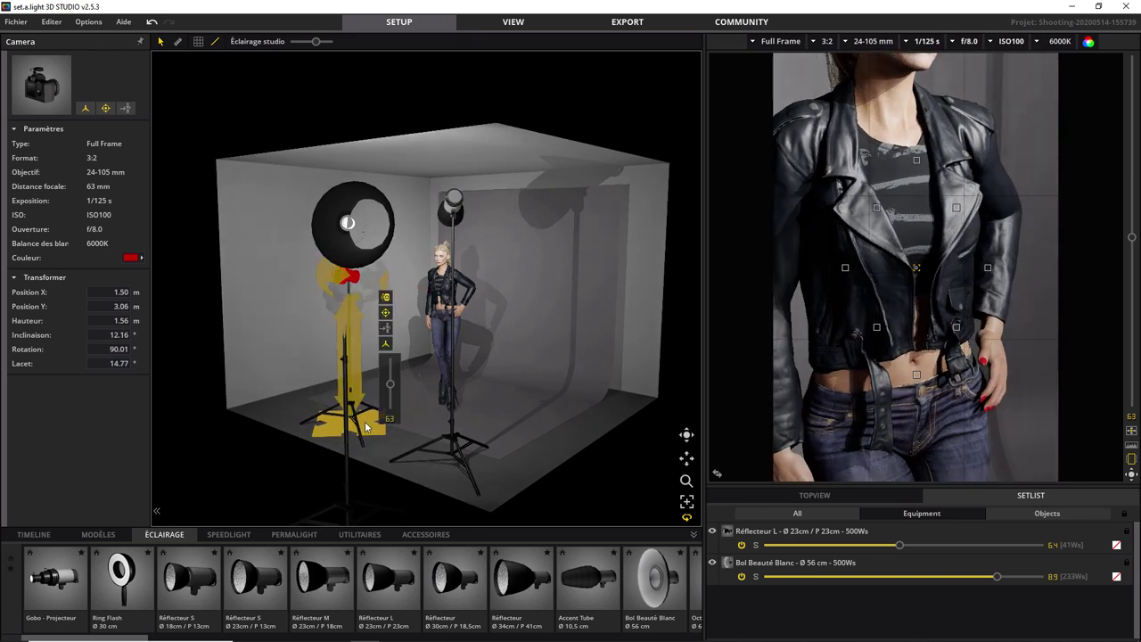
mouse_move(324, 276)
mouse_down()
mouse_move(319, 428)
mouse_move(366, 485)
mouse_up()
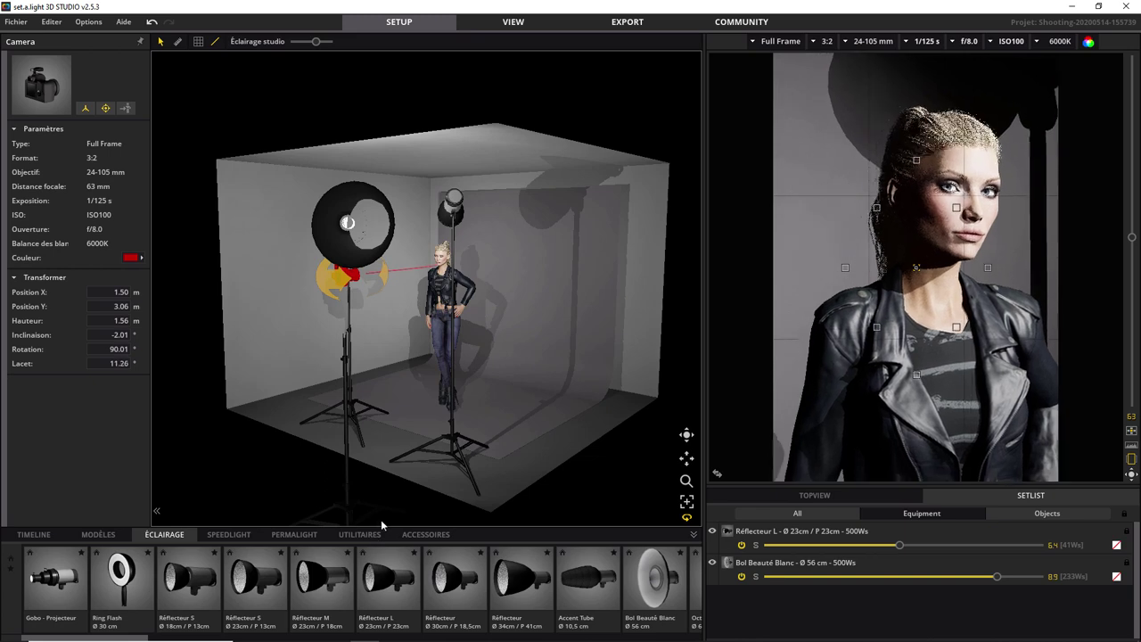
drag(361, 530, 364, 525)
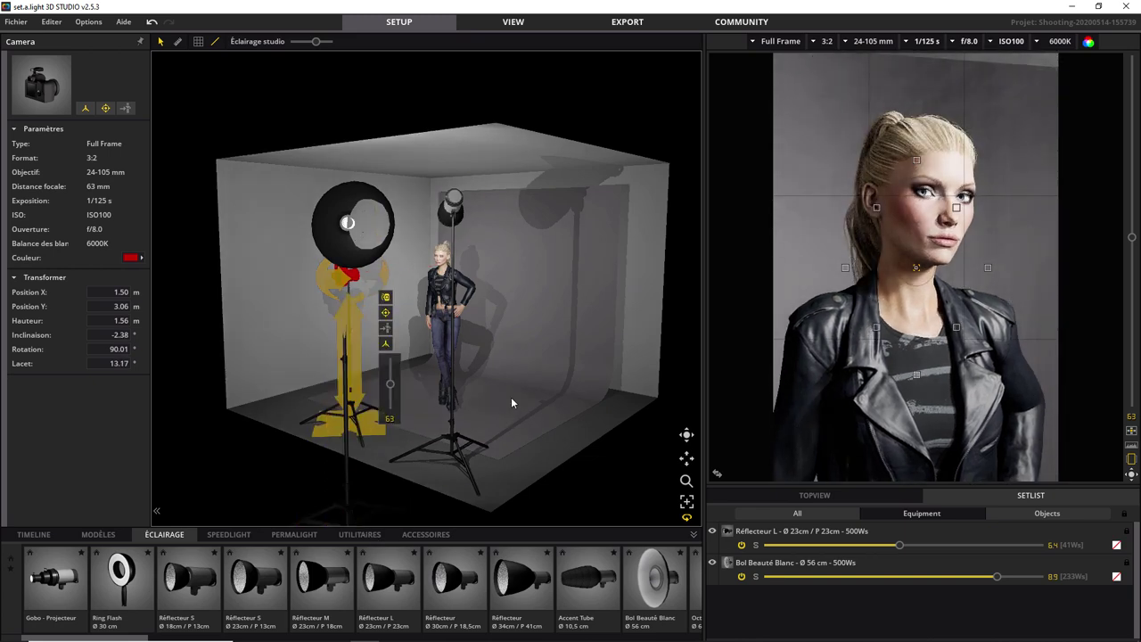
click(351, 517)
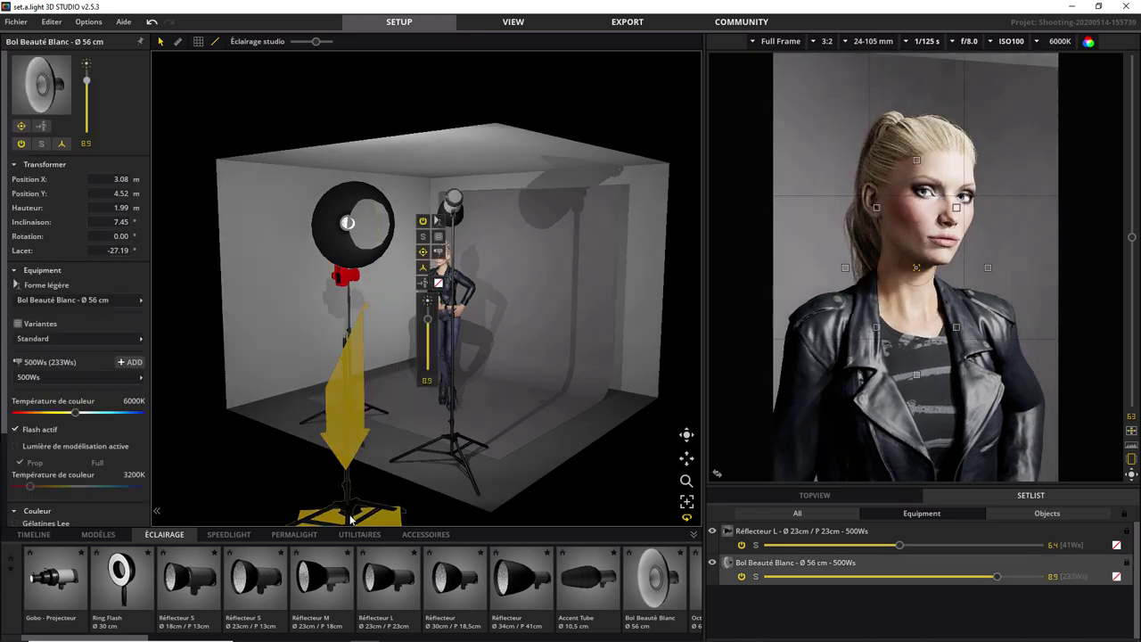
key(Delete)
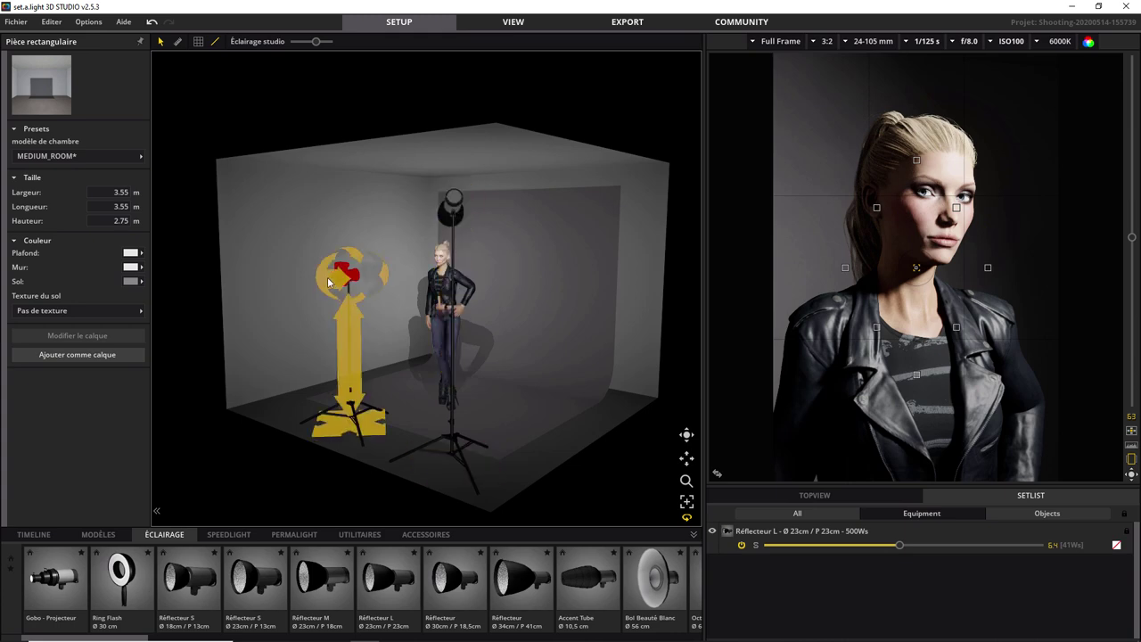
Select the Réflecteur L, then click empty room space to show the Pièce rectangulaire properties
click(327, 277)
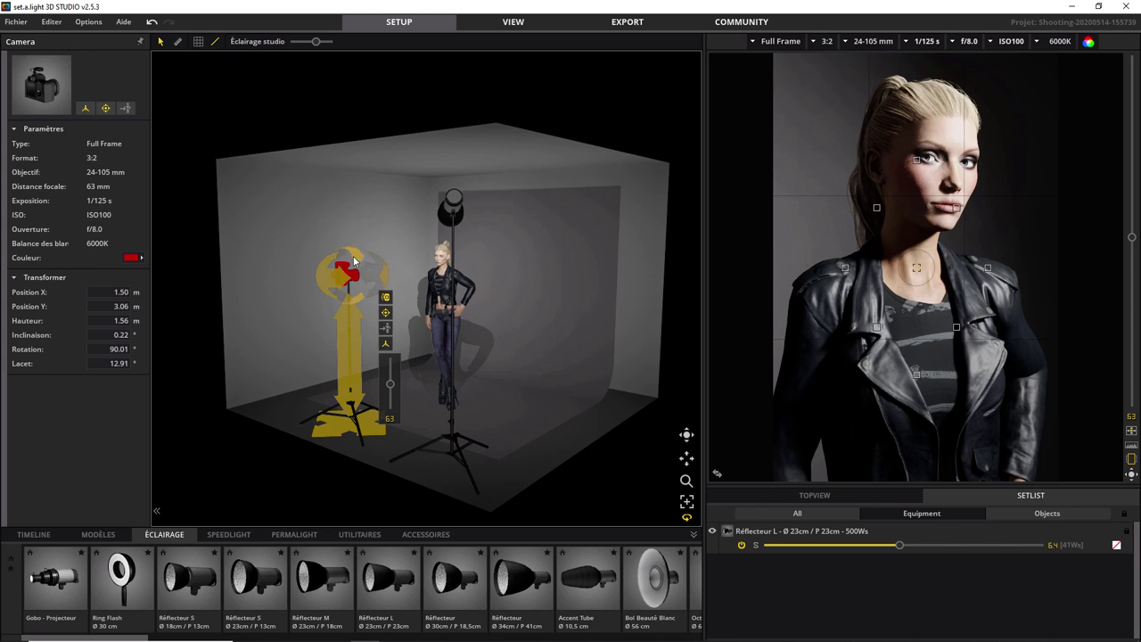
click(272, 211)
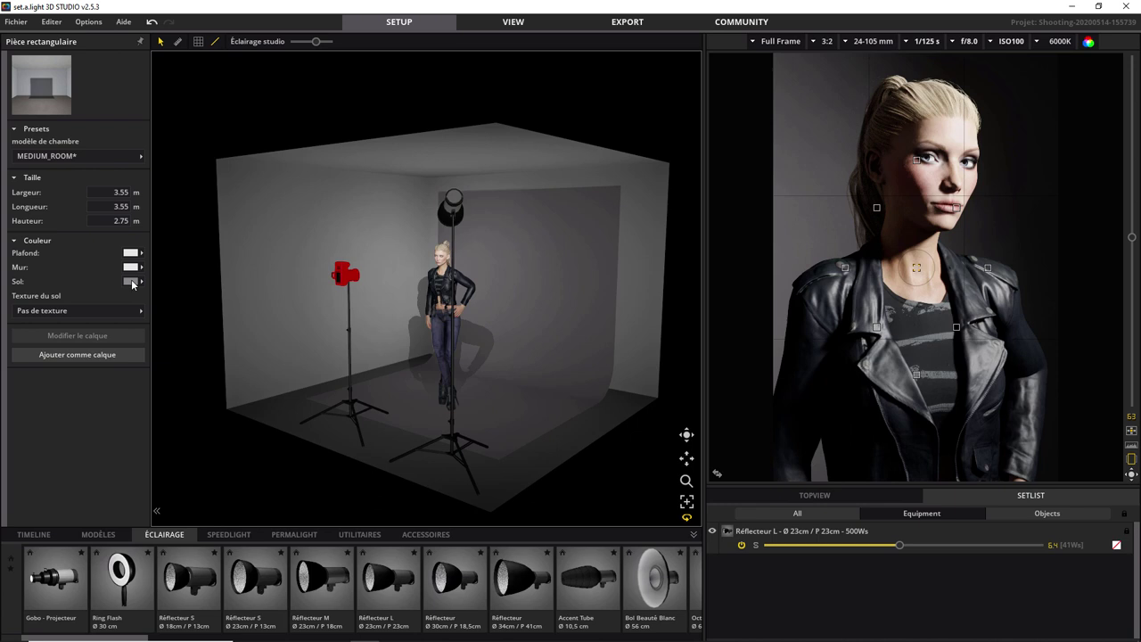
Lighten the floor colour to C1C0C0 and apply the Bois 08 wood floor texture
click(131, 282)
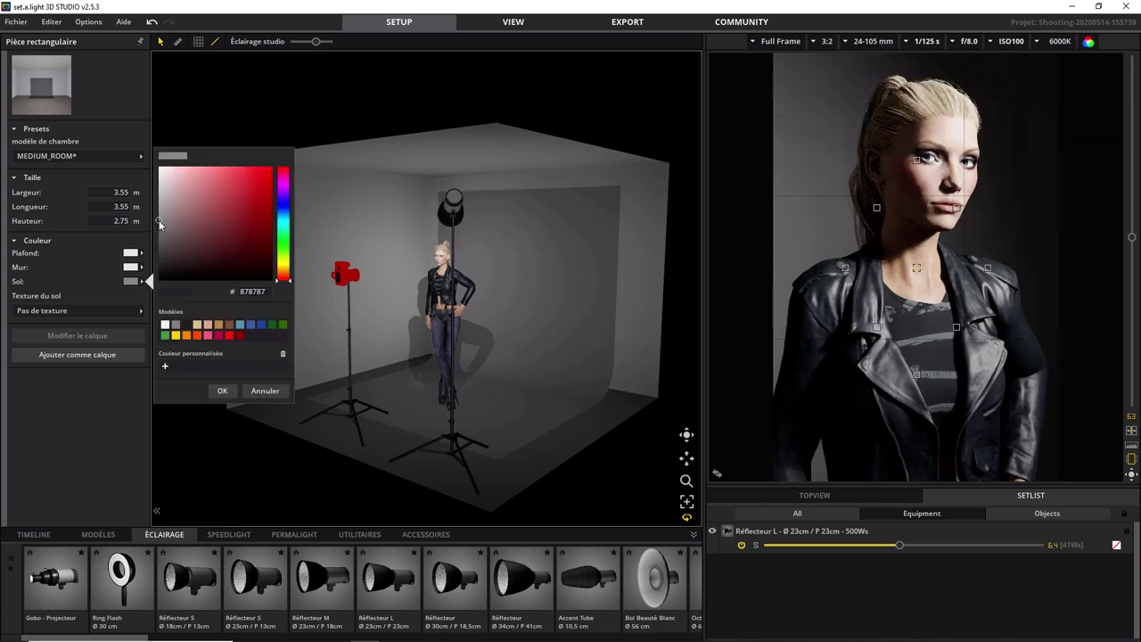
drag(161, 214, 160, 194)
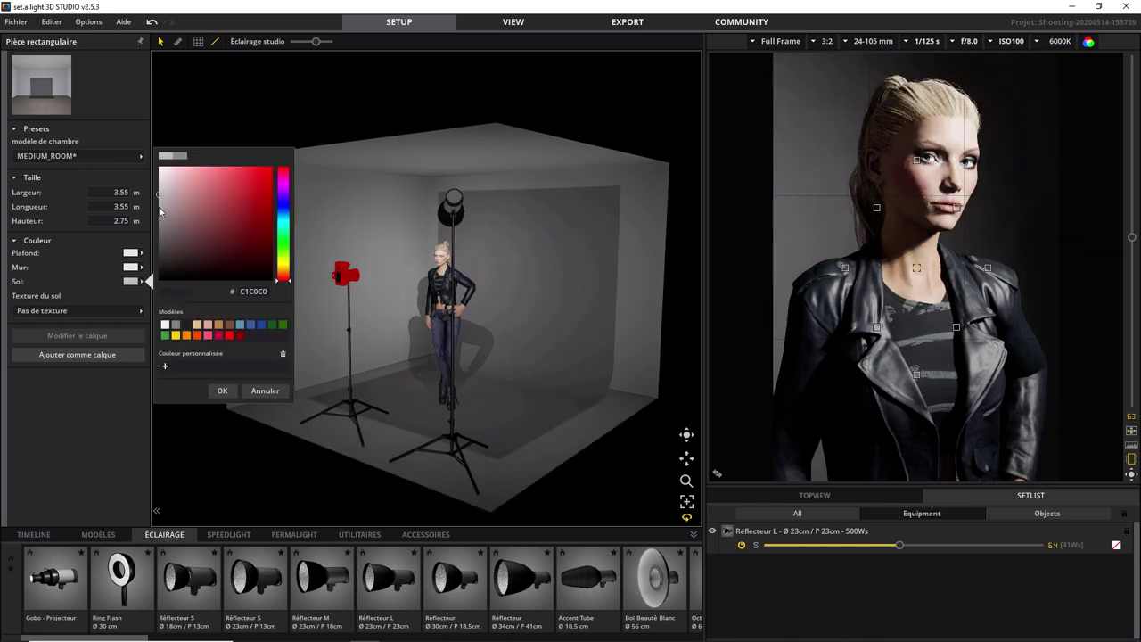
click(139, 309)
click(139, 308)
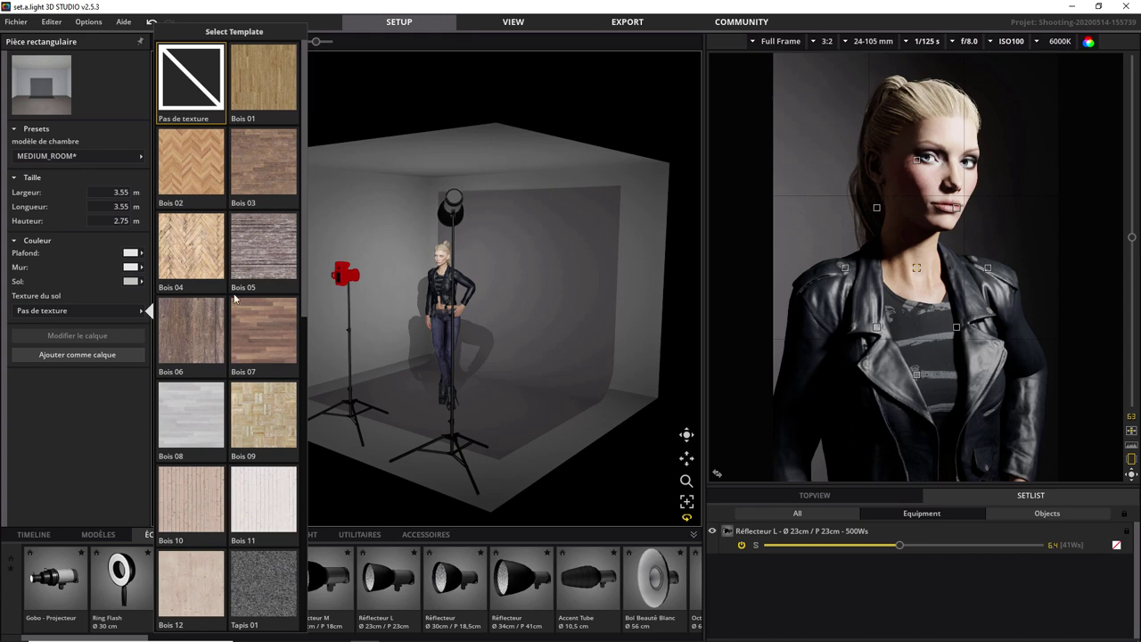
click(199, 415)
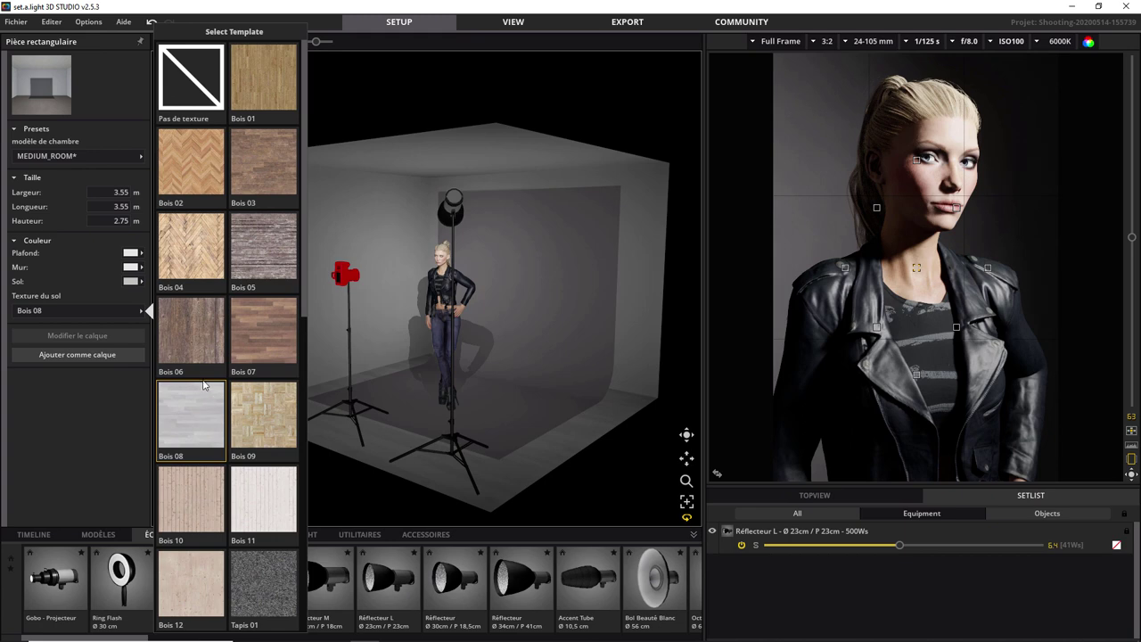
click(114, 287)
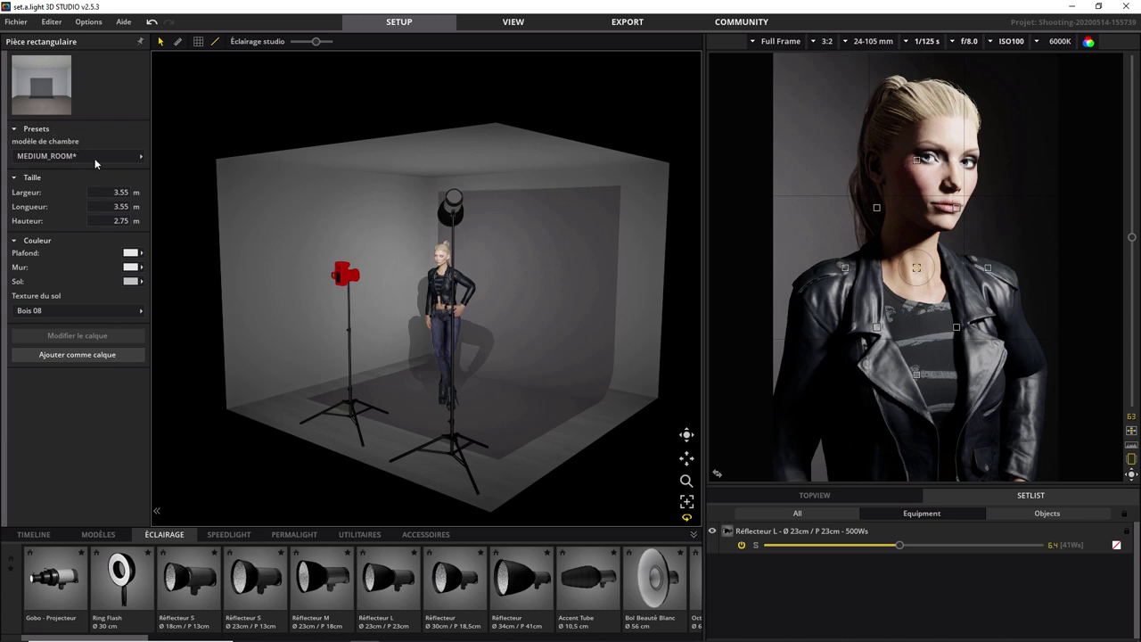
Add the room as a new preset named 'Ma pièce vide' and confirm it appears in Presets
click(76, 354)
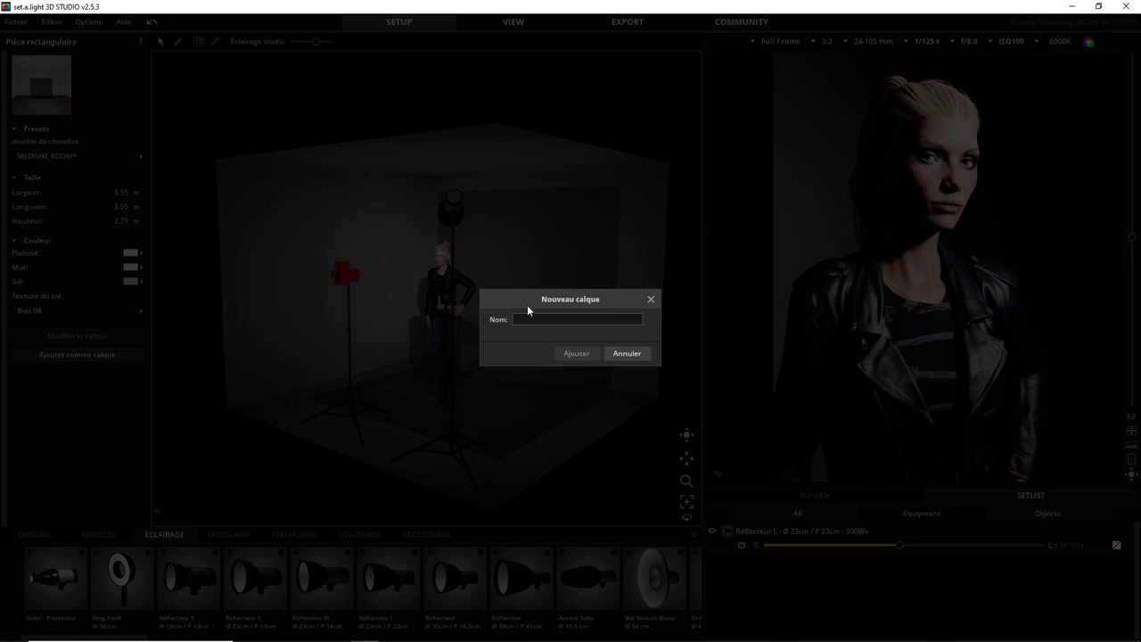
text(Ma pièce vide)
click(575, 353)
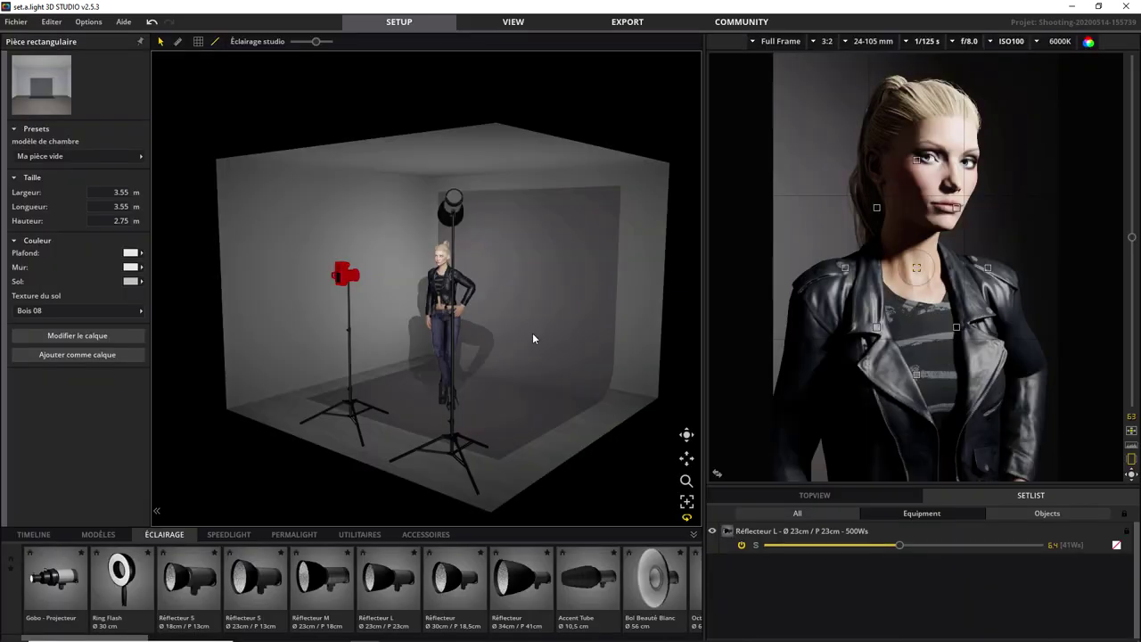
click(141, 157)
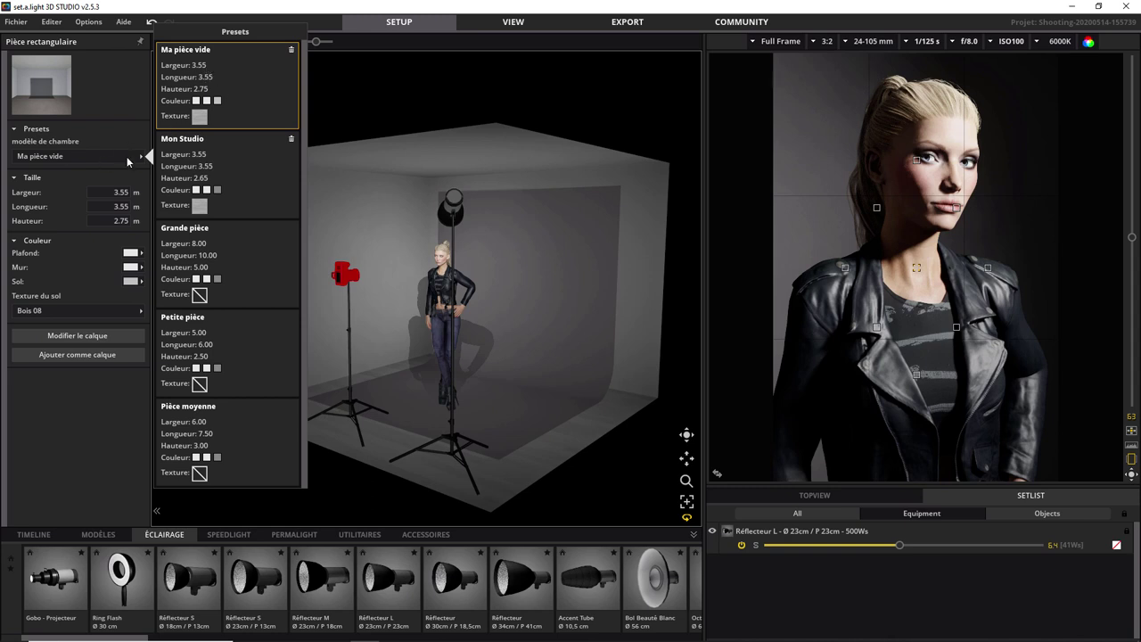
click(139, 153)
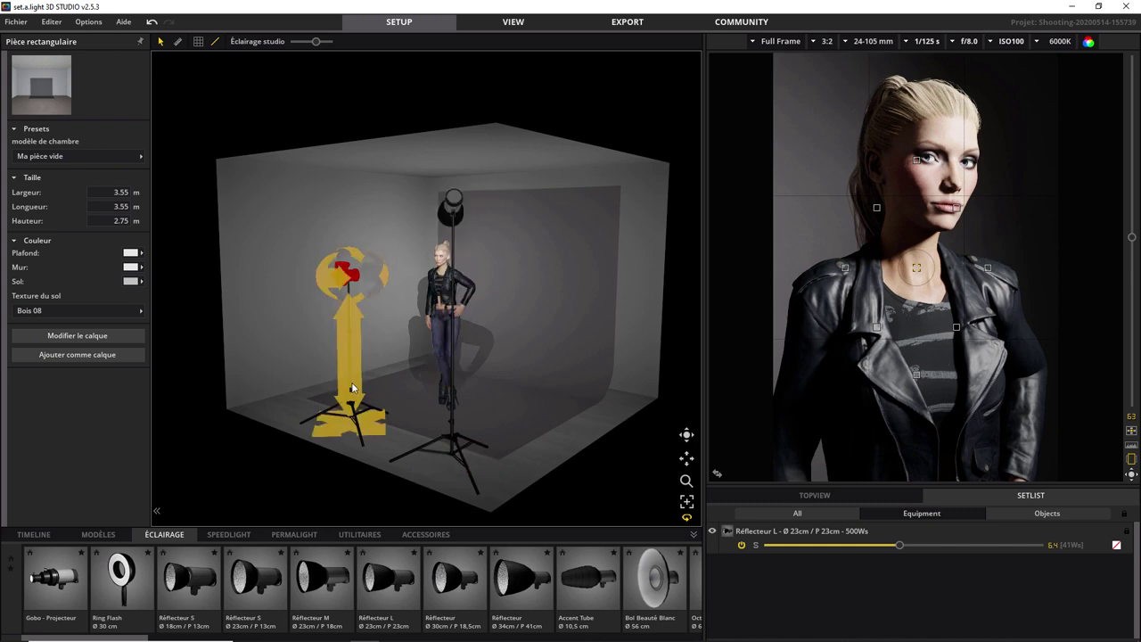
Change the camera from Full Frame to Crop 1.6 and the lens from 24-105 mm to 17-50 mm
click(776, 45)
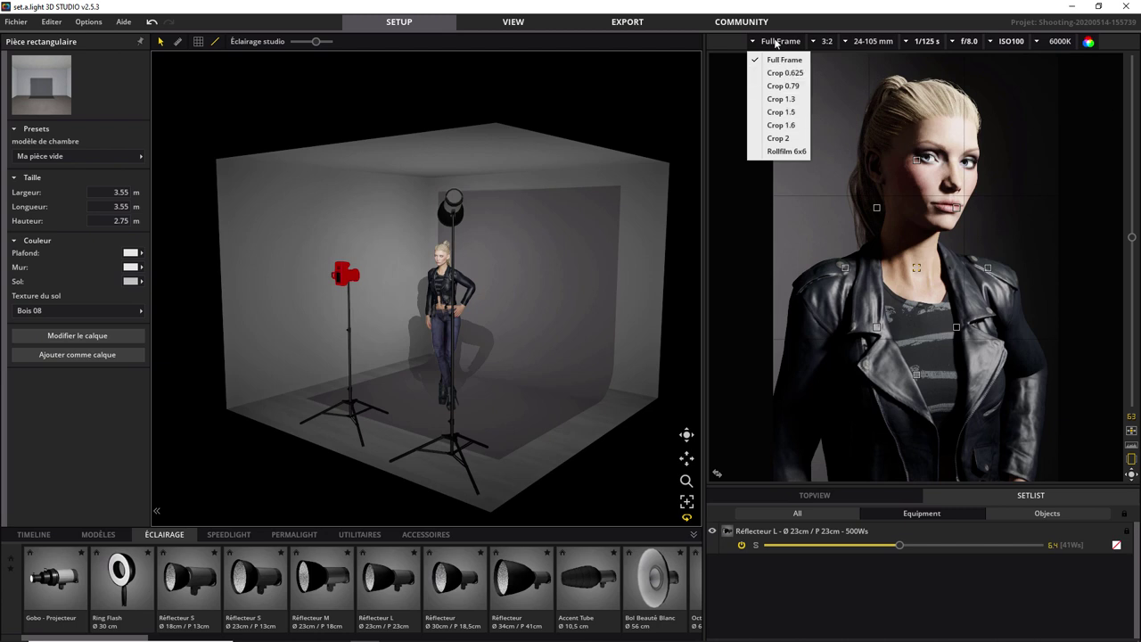
click(764, 126)
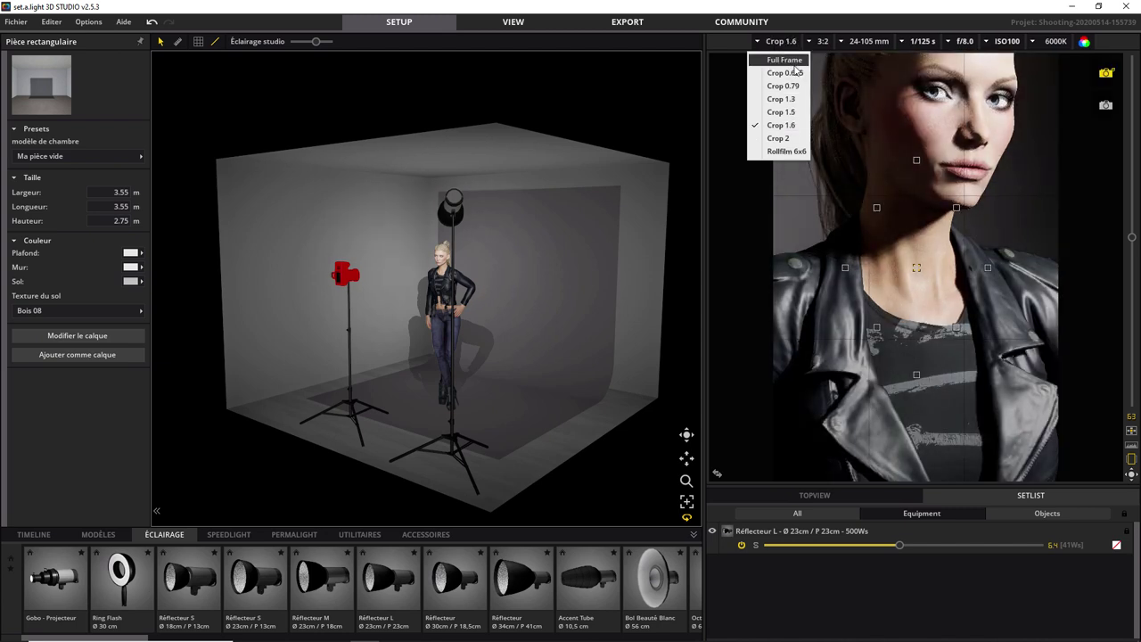
click(855, 42)
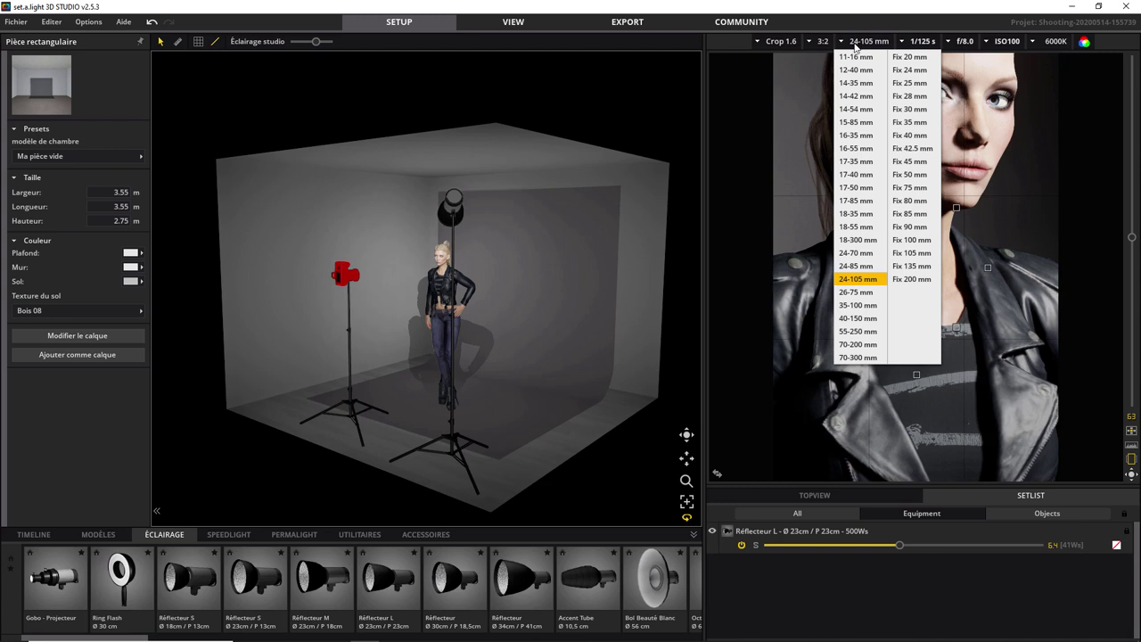
click(853, 189)
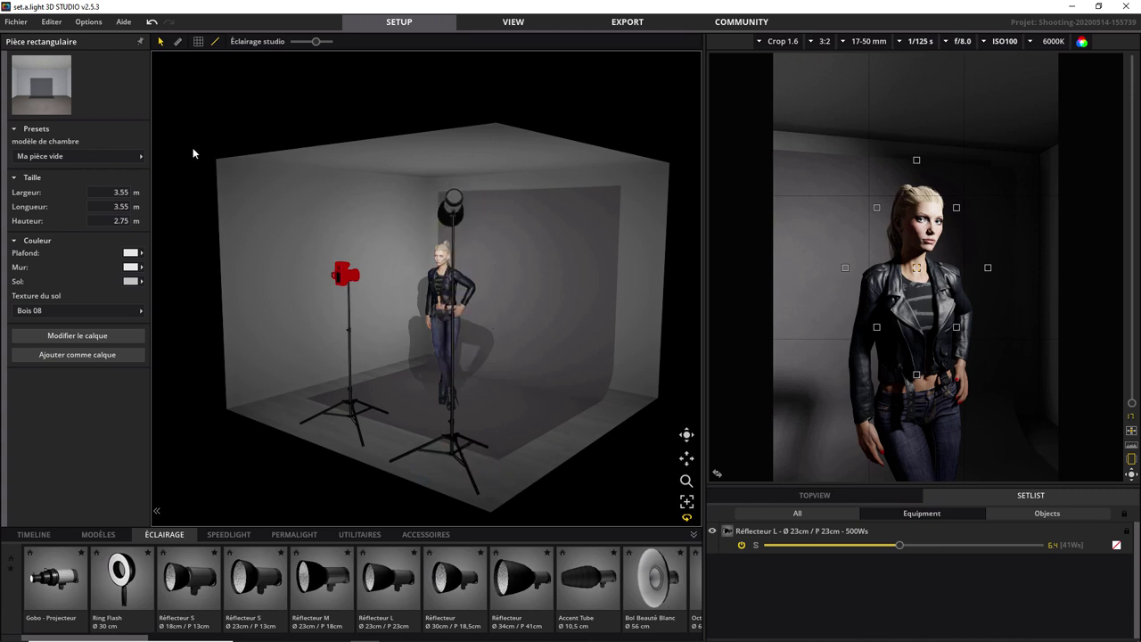
Add a studio template named 'Formation' in Editer > Gérer les modèles and close the manager
click(52, 22)
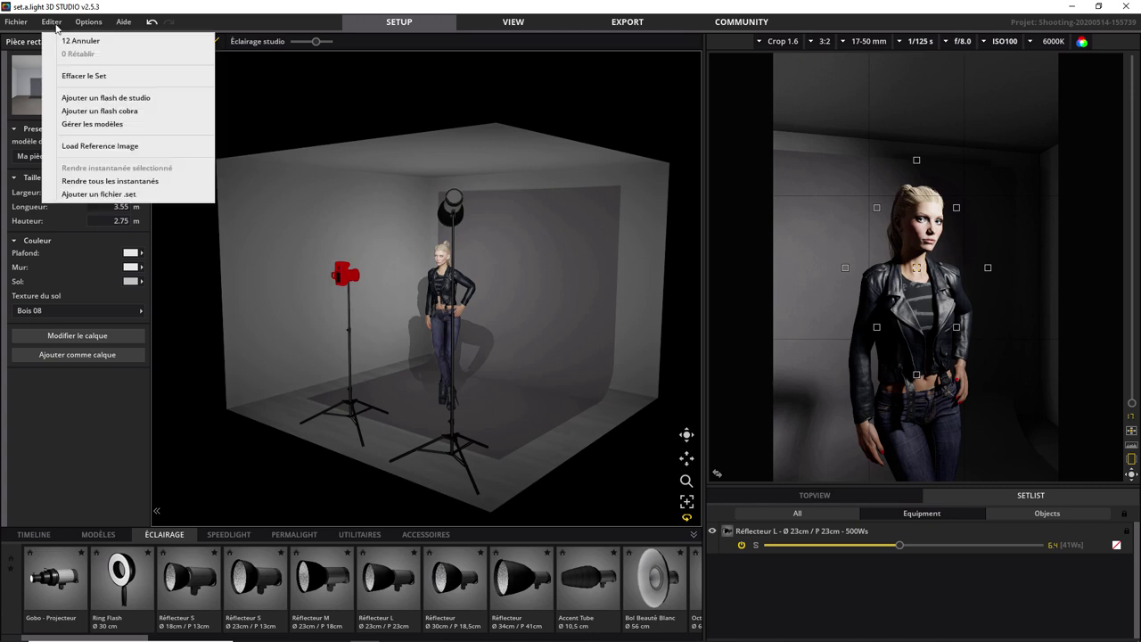
click(102, 125)
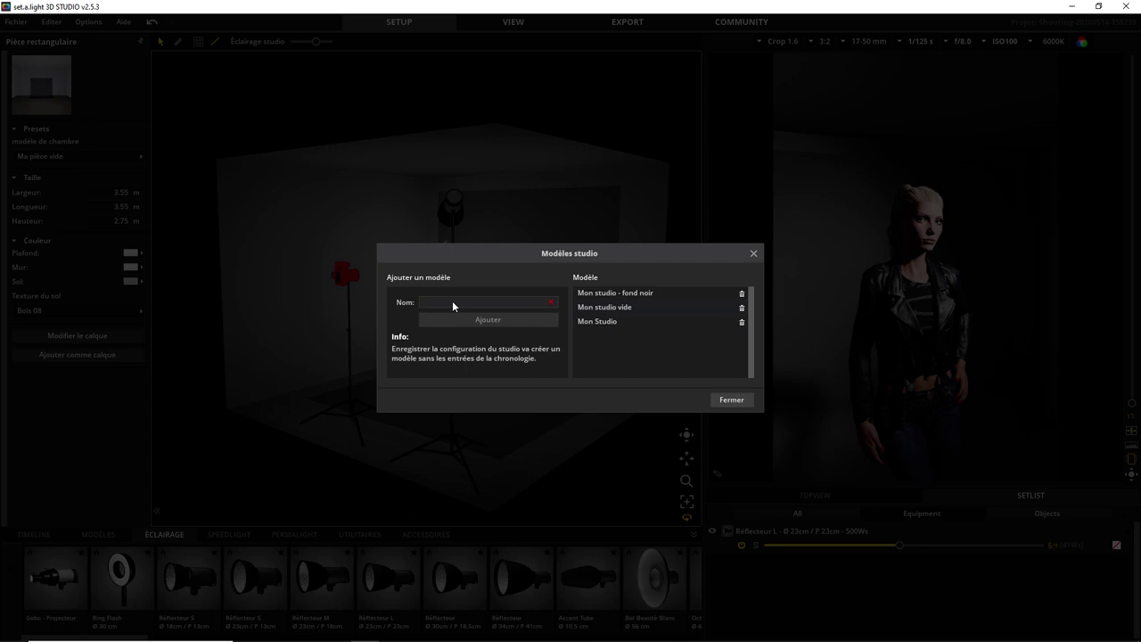
text(Forma)
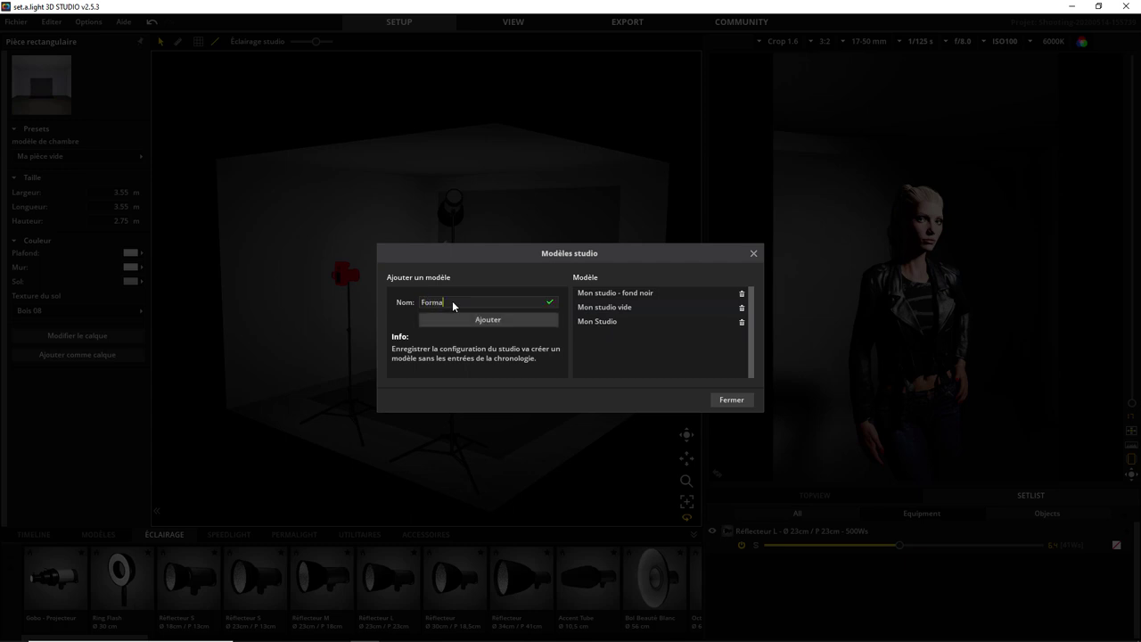
text(tion)
click(482, 320)
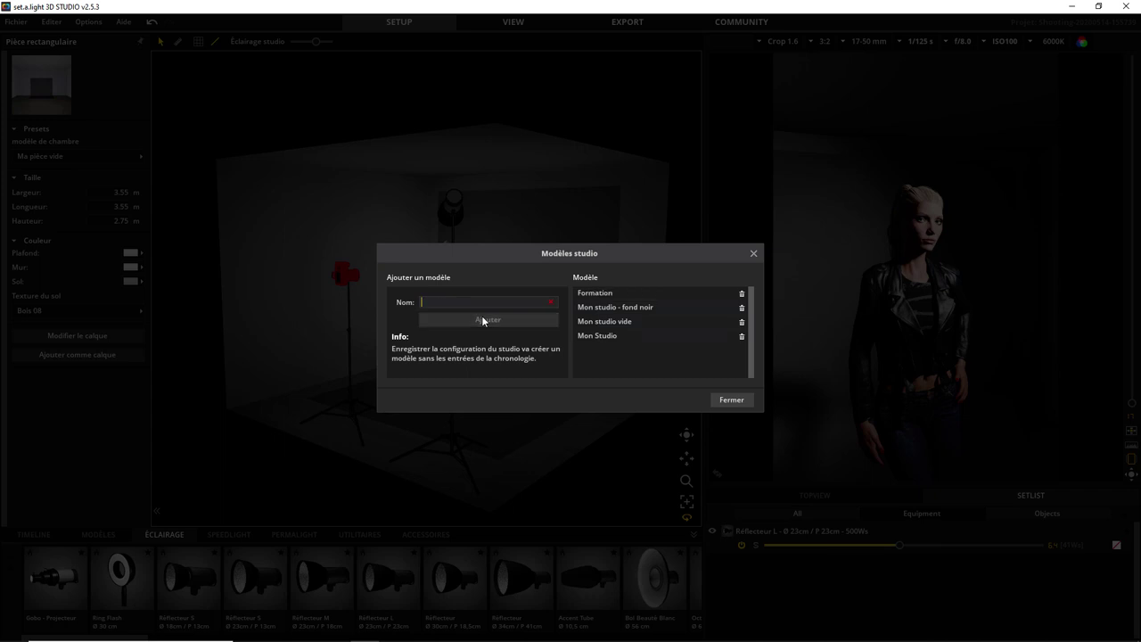
click(731, 400)
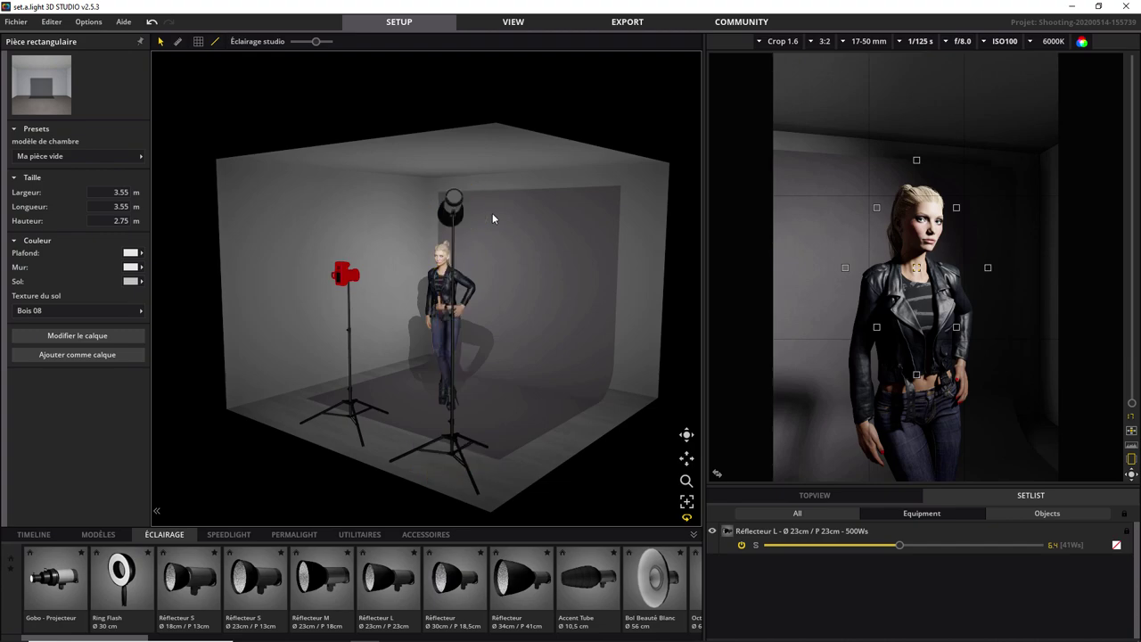
Start a new shoot with Ctrl+N and pick Formation under Modèles studio
key(ctrl+n)
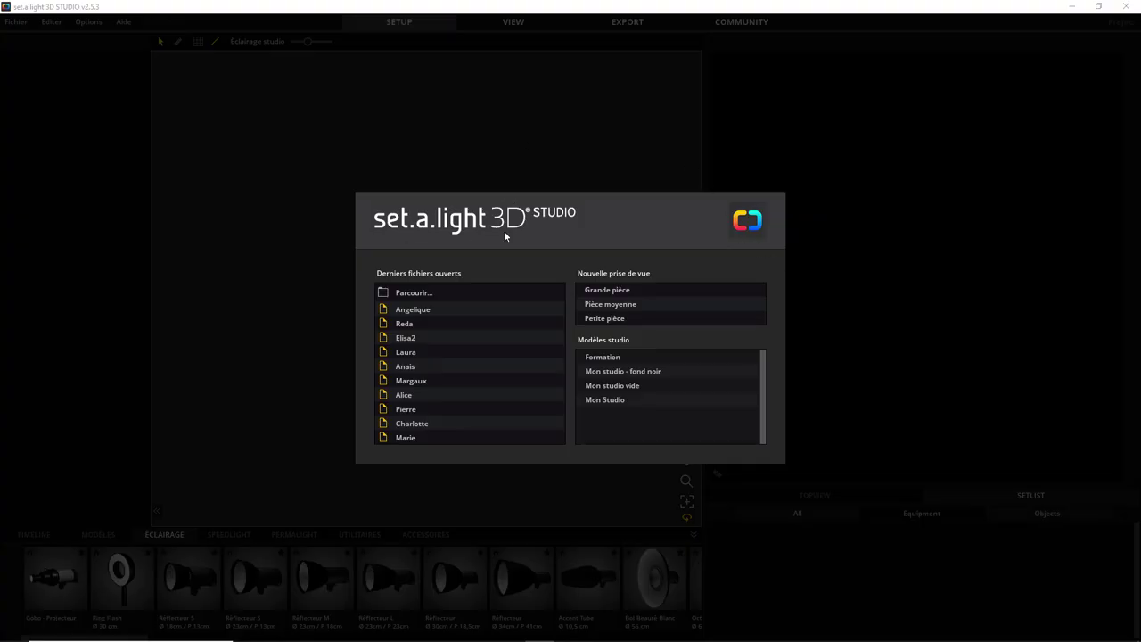
click(608, 358)
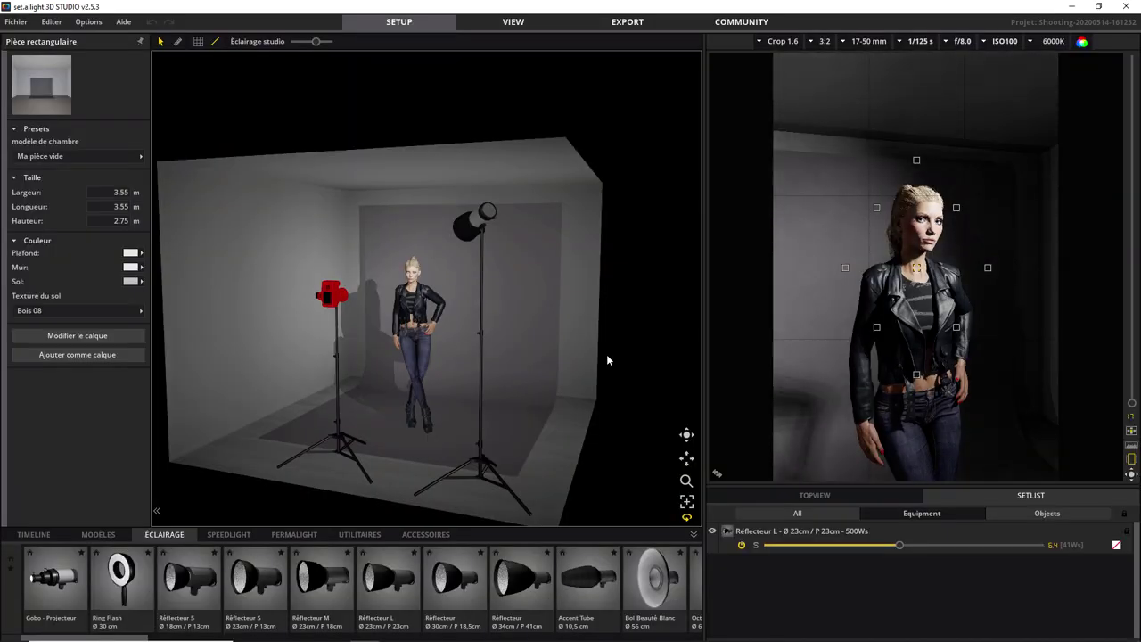